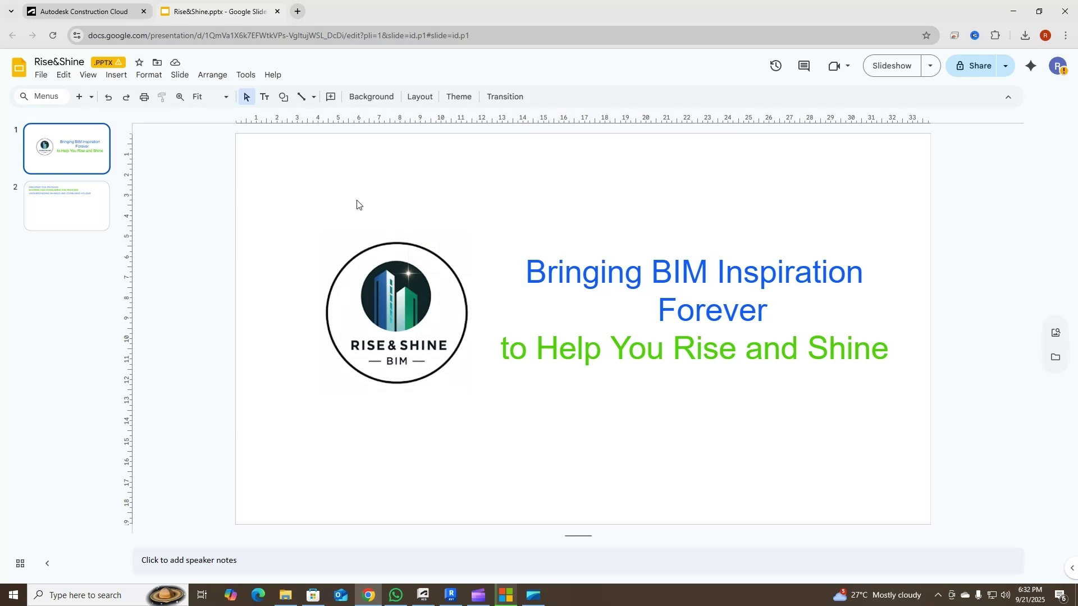
Show the agenda slide, switch to Autodesk Construction Cloud and open the RISE & SHINE project
left_click(62, 192)
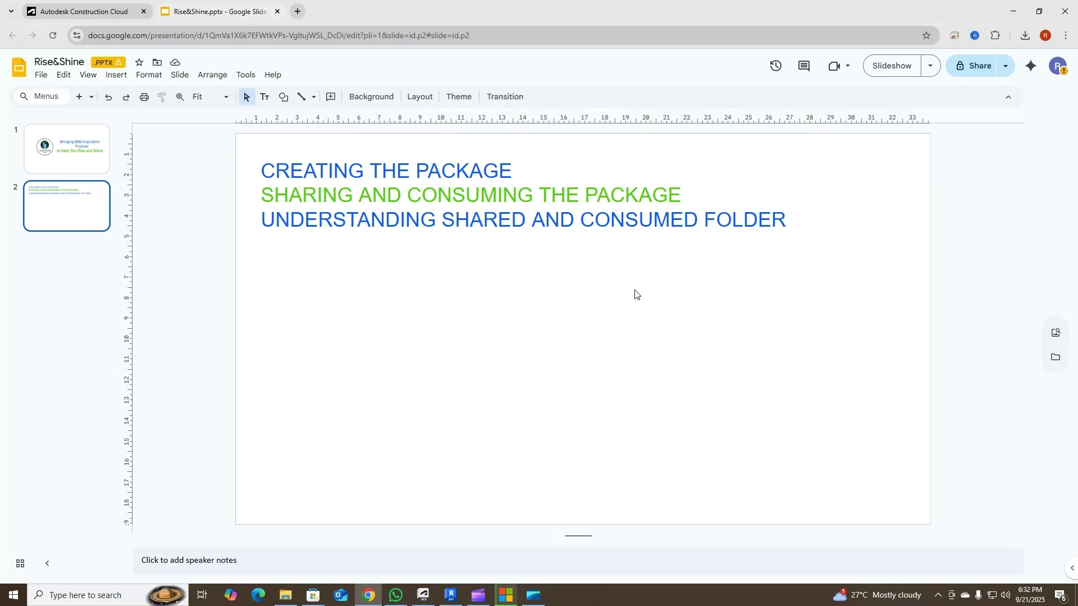
left_click(78, 13)
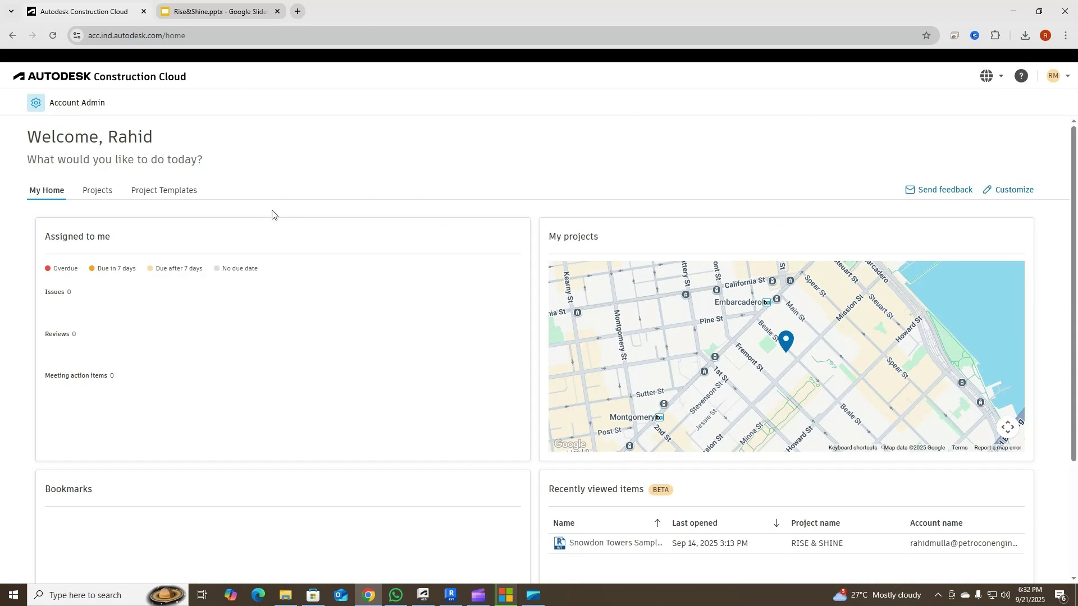
left_click(104, 191)
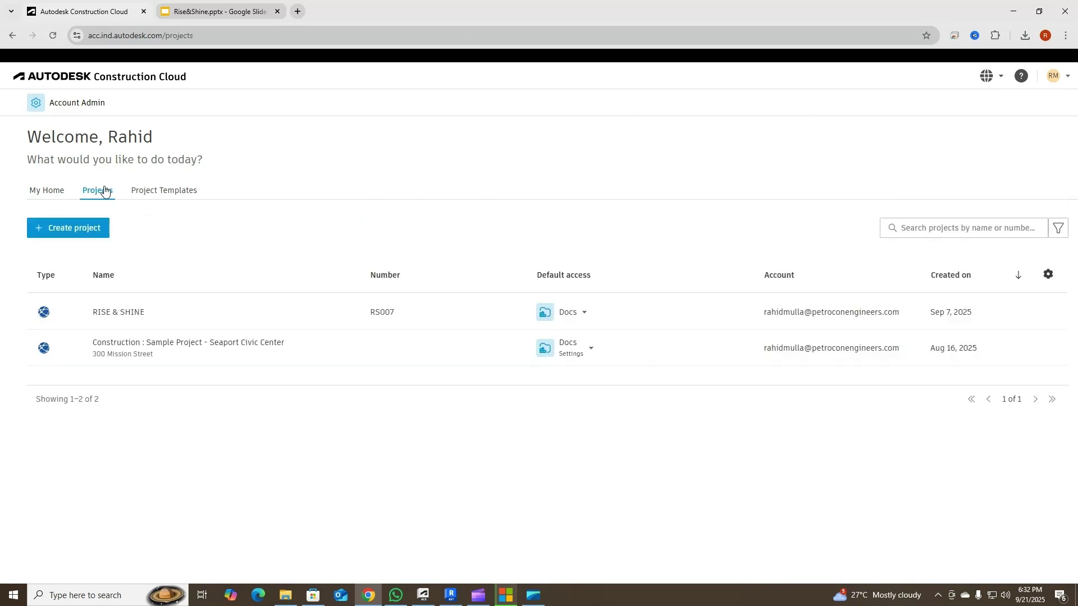
left_click(121, 318)
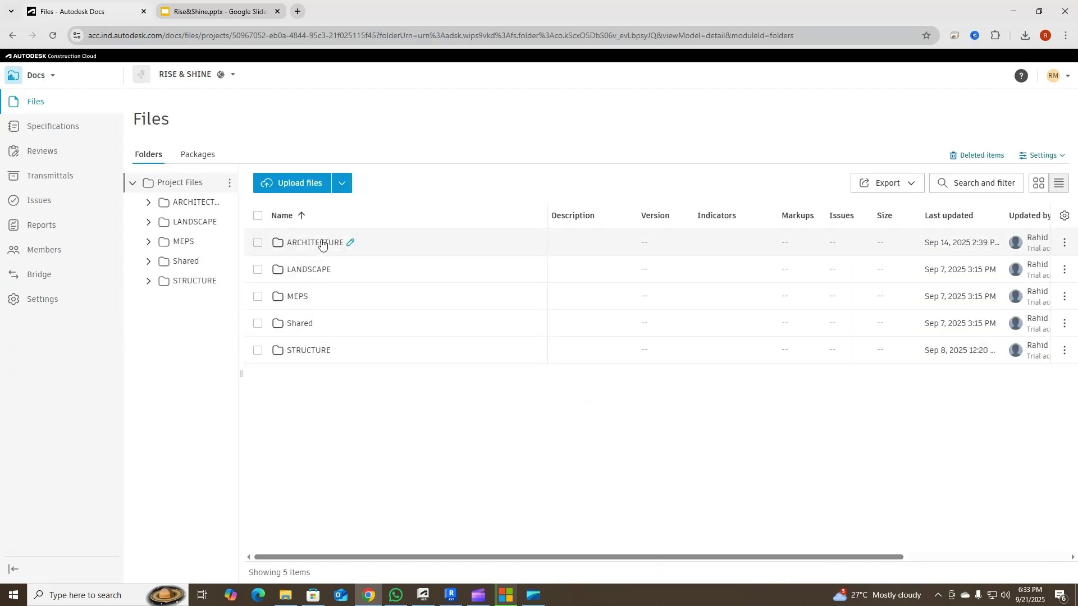
Examine the ARCHITECTURE and STRUCTURE subfolders inside Shared, and the Consumed folder inside ARCHITECTURE
left_click(300, 323)
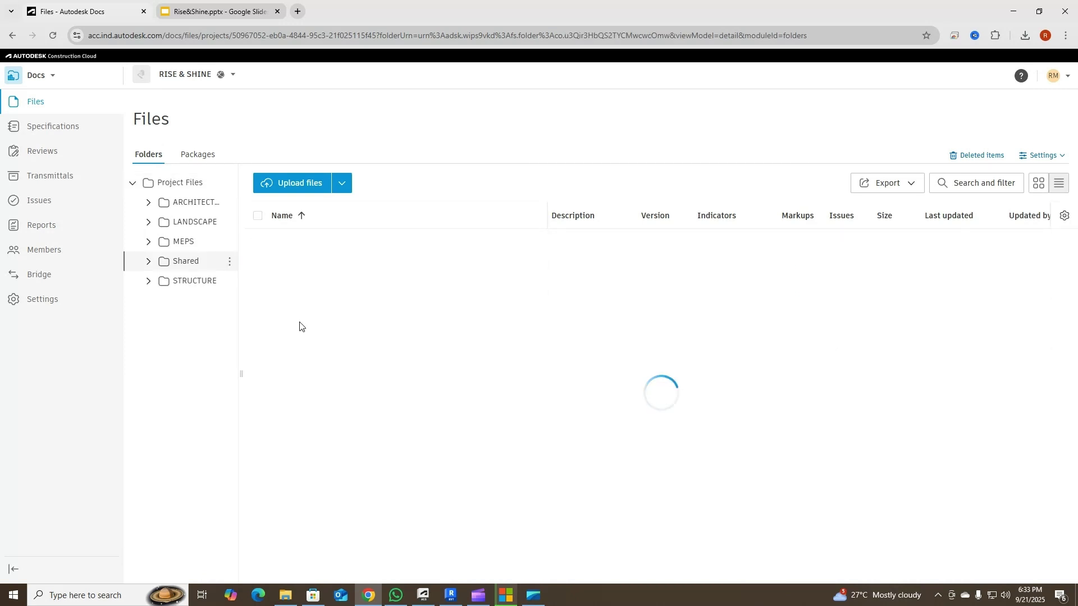
left_click(313, 242)
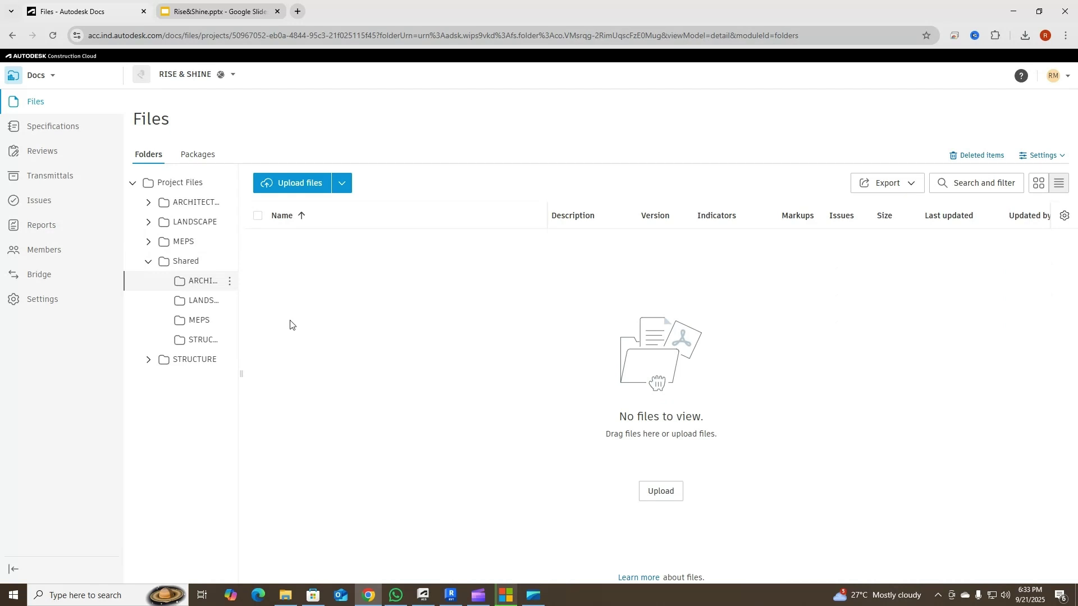
left_click(206, 339)
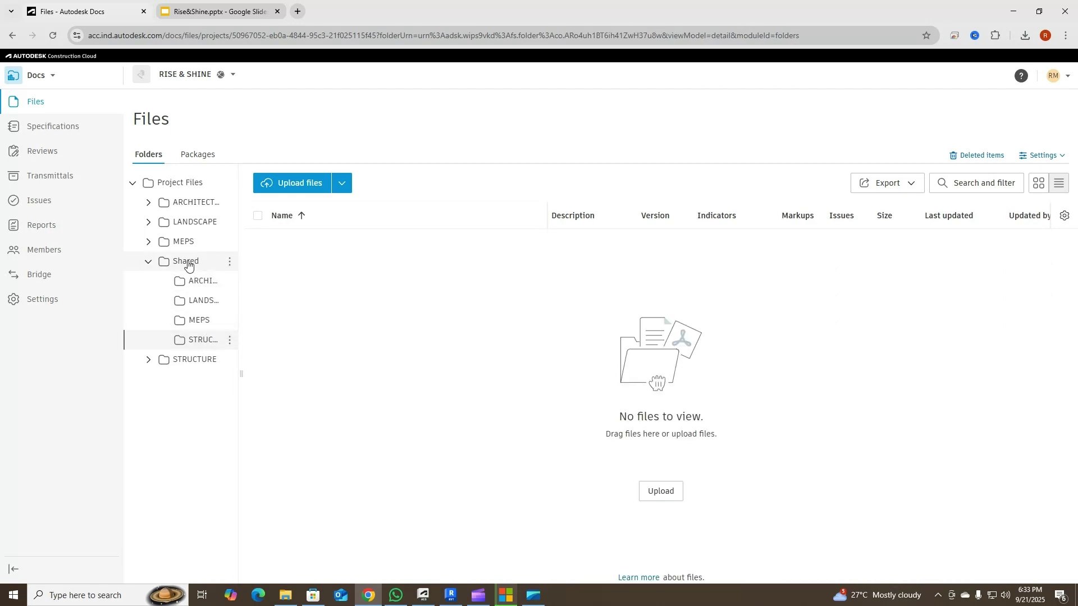
left_click(188, 205)
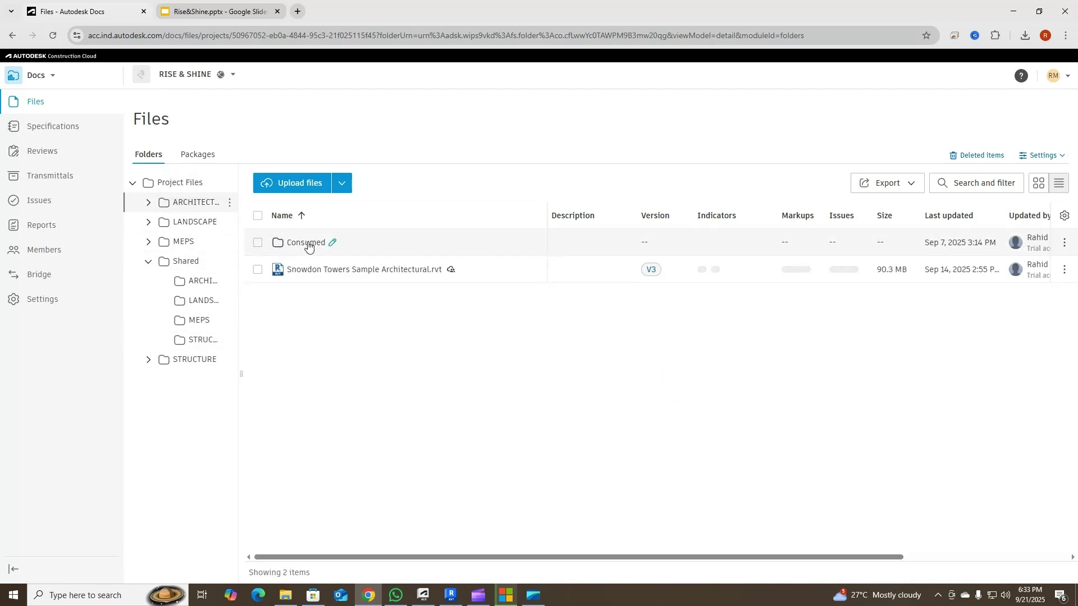
left_click(308, 242)
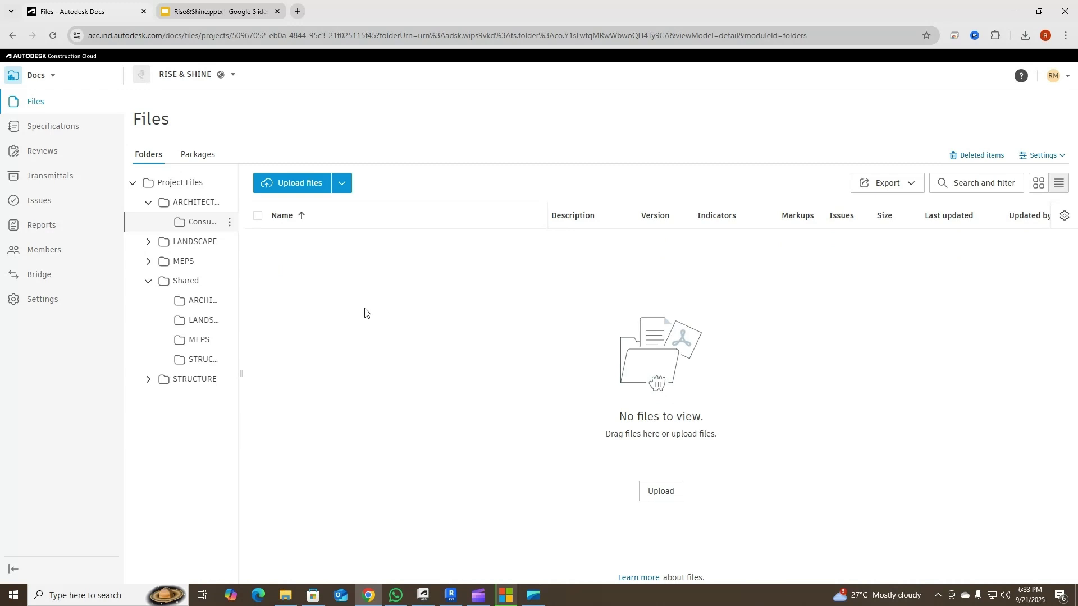
left_click(191, 203)
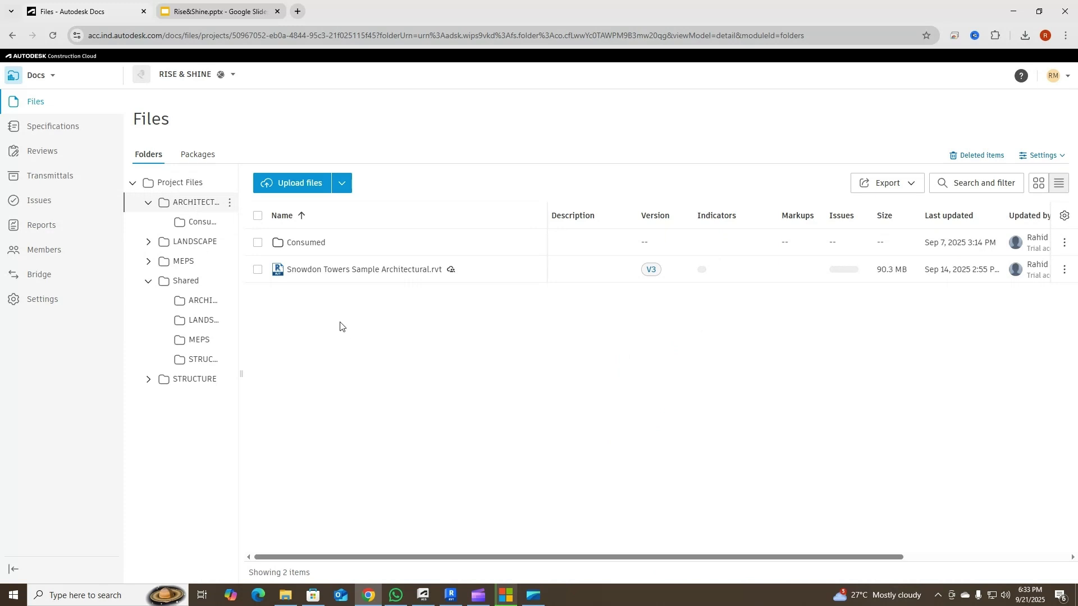
Switch the project to Design Collaboration and display the ARCHITECTURE team in the expanded project timeline
left_click(47, 79)
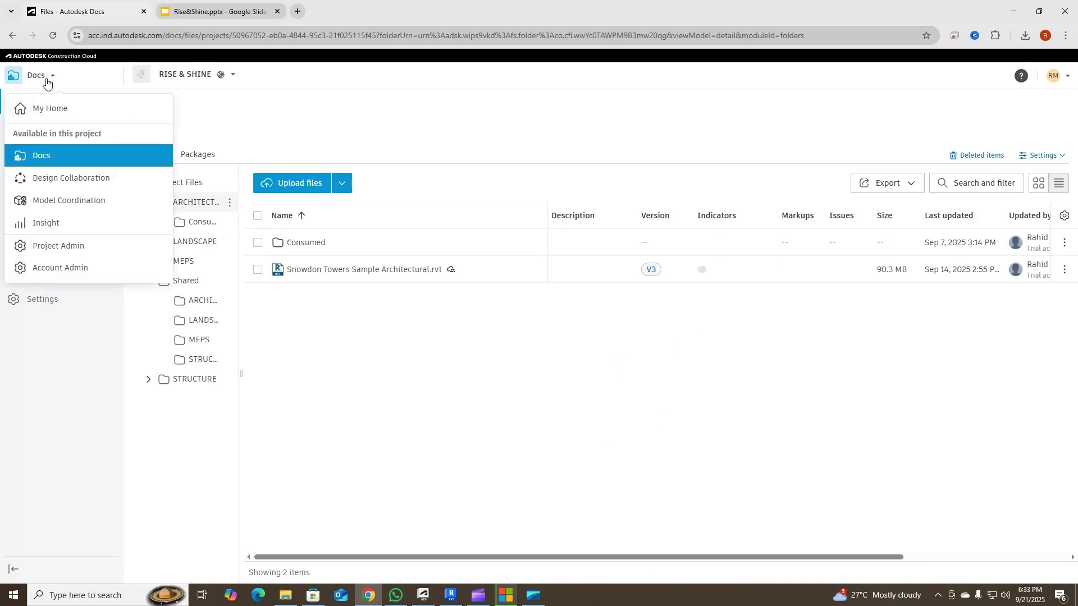
left_click(60, 177)
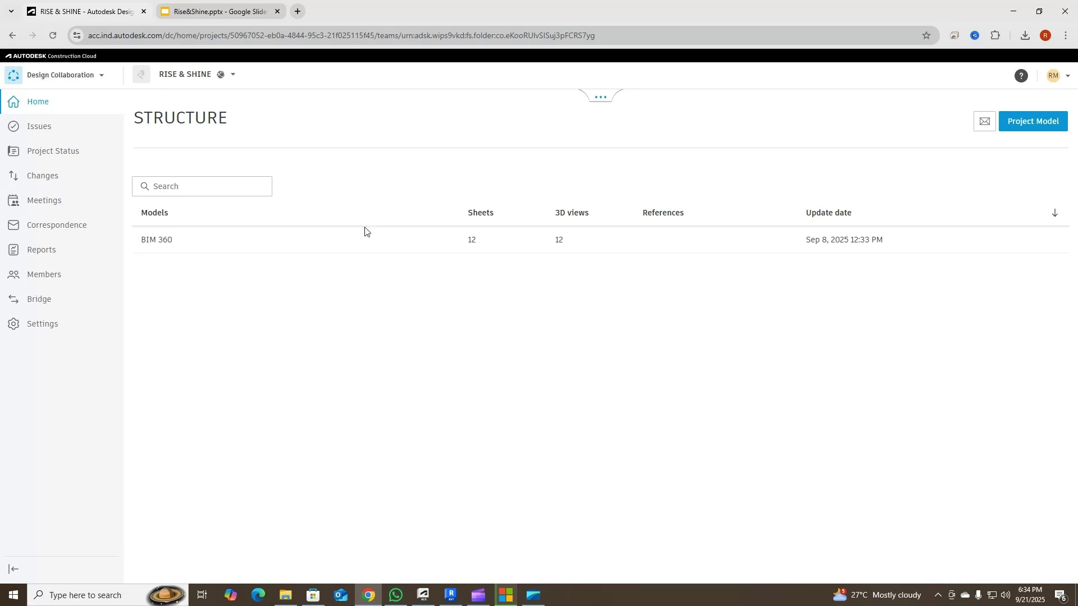
left_click(606, 102)
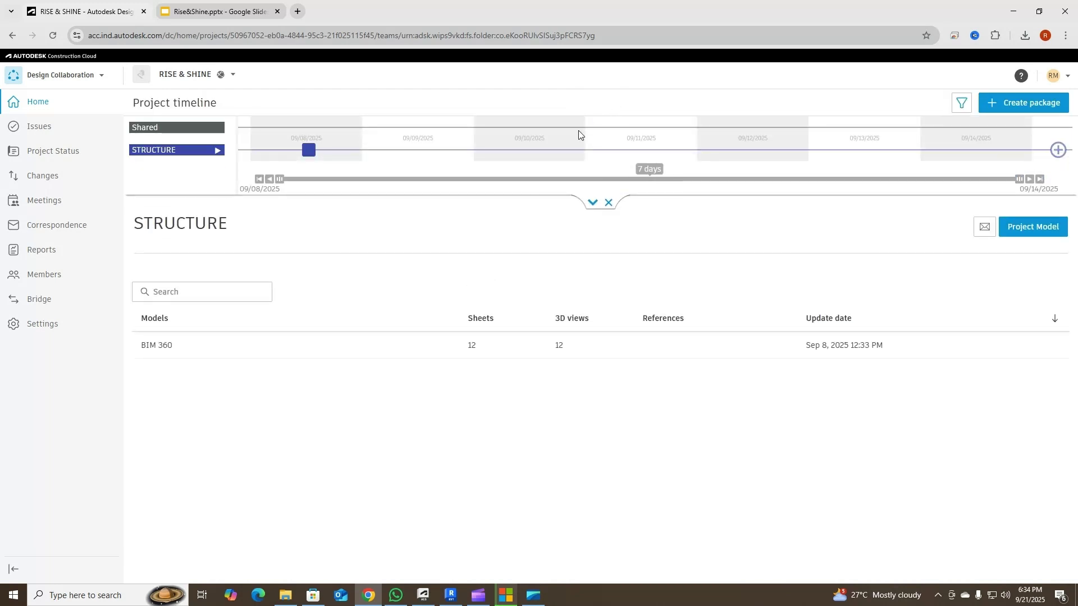
left_click(590, 206)
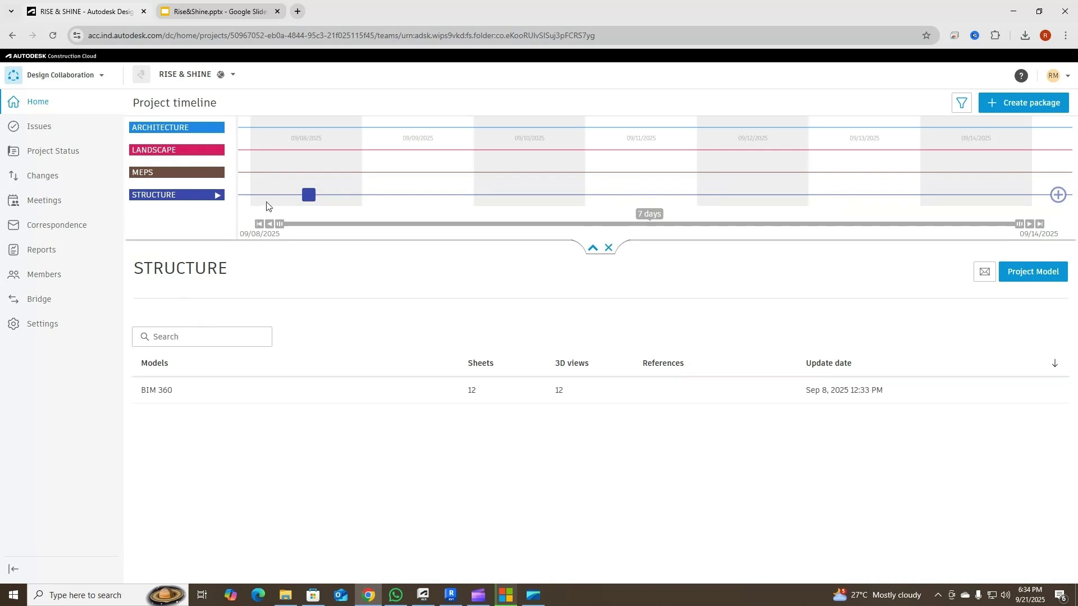
left_click(205, 129)
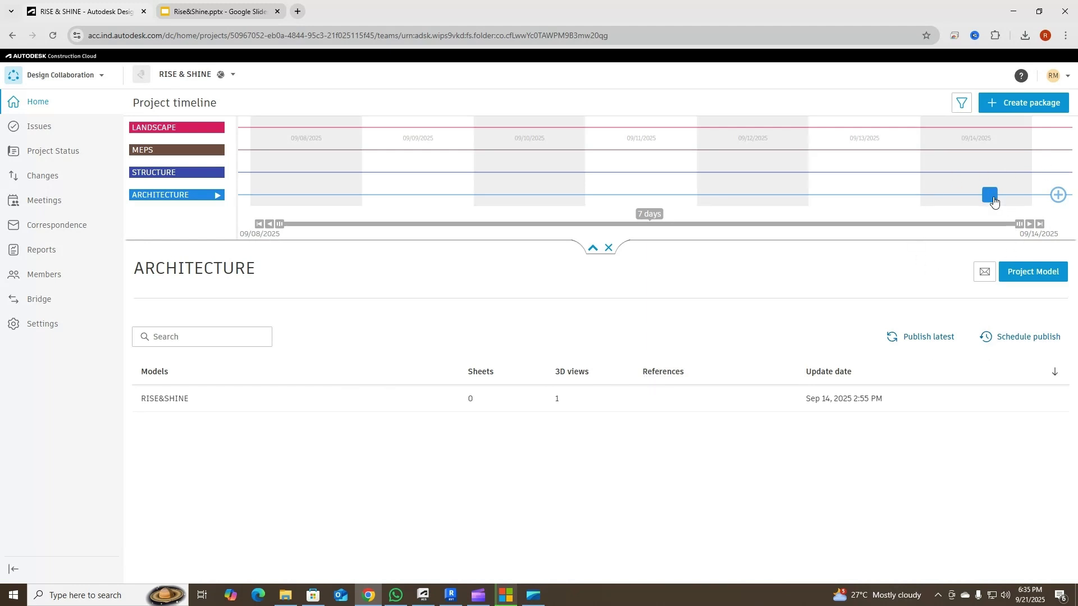
View the ARCHITECTURE team's published Snowdon Towers Sample Architectural.rvt model in 3D with the other teams' timelines collapsed
mouse_move(994, 201)
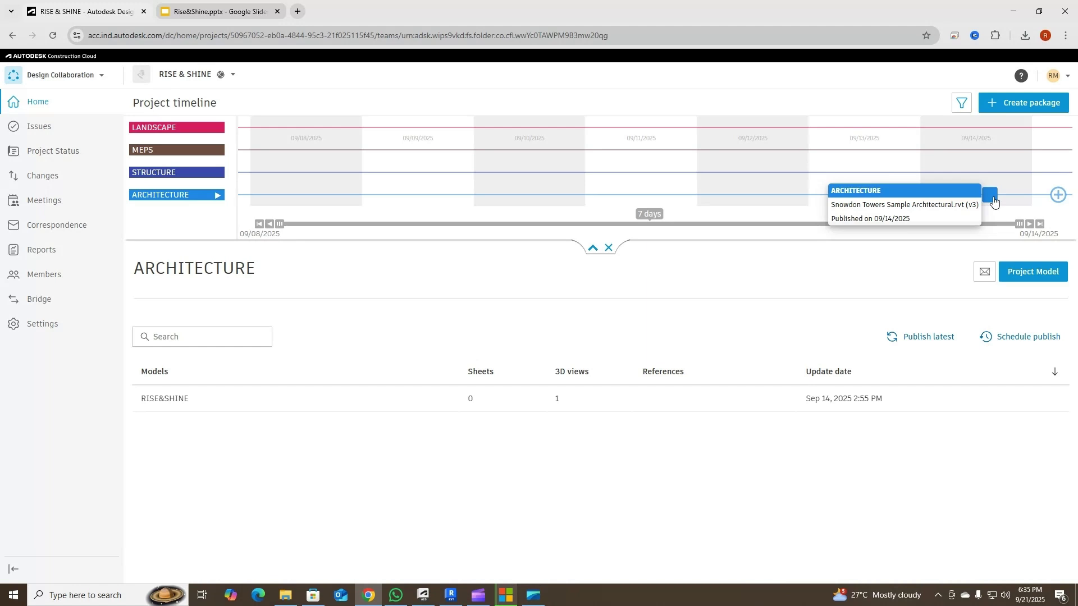
left_click(991, 196)
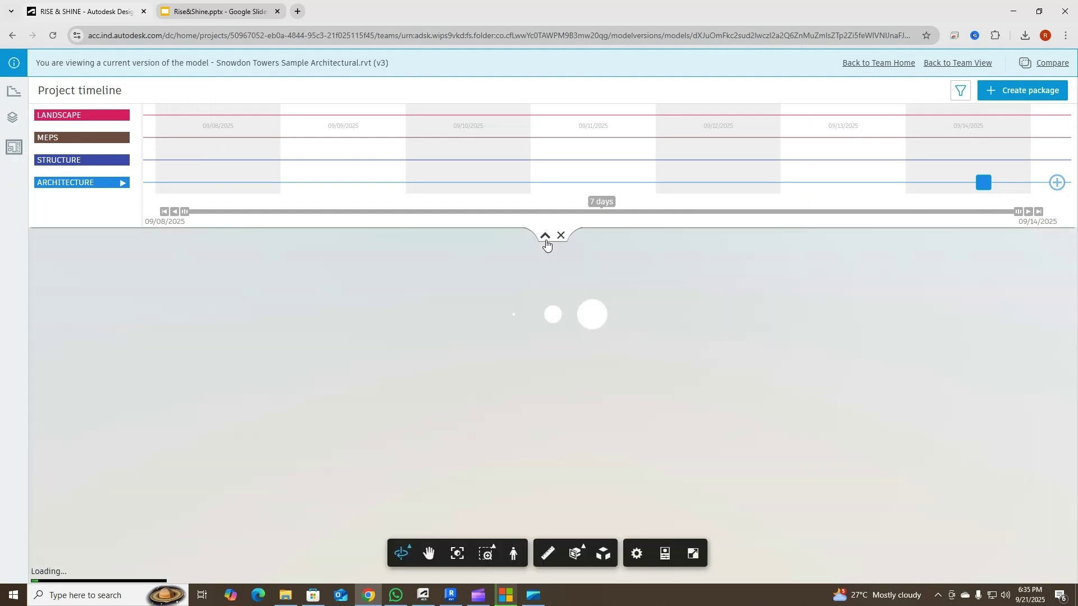
left_click(545, 239)
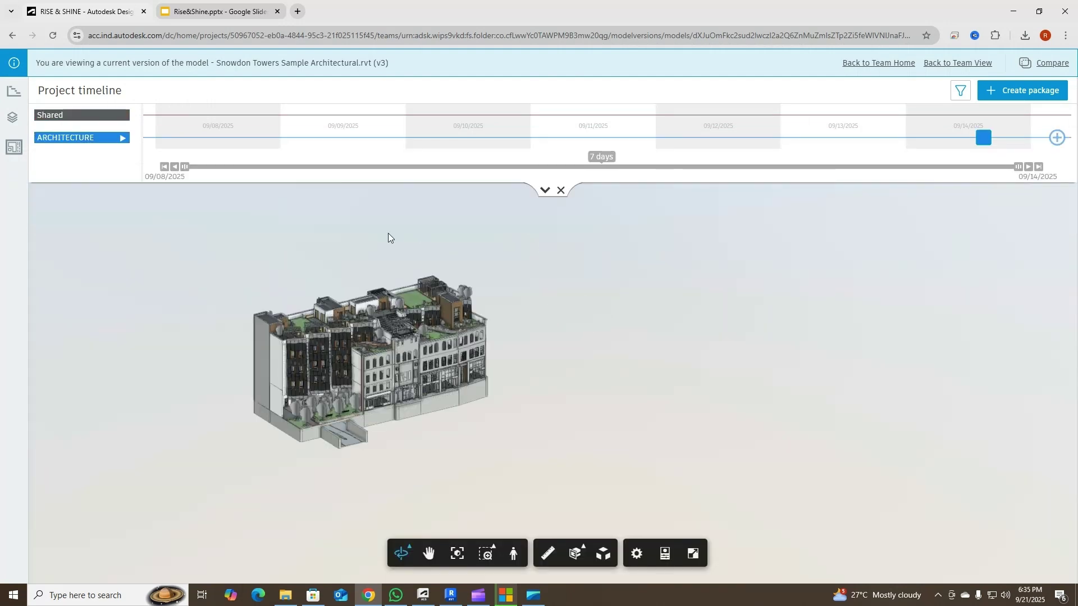
middle_click_drag(556, 371, 667, 371)
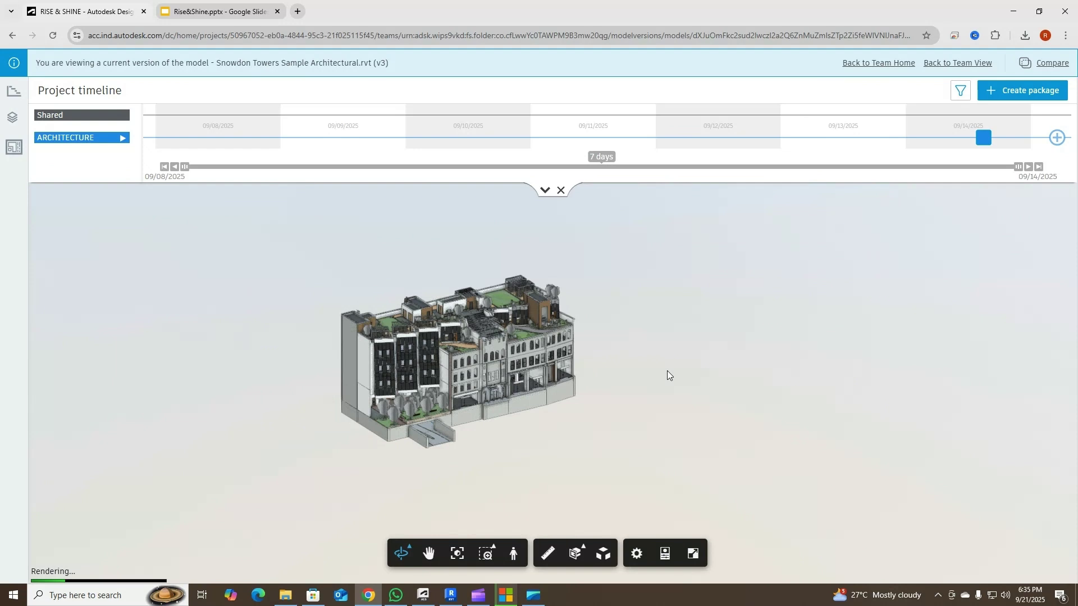
Review the published model's levels, content sets and phases, and return to the ARCHITECTURE team home
left_click(14, 122)
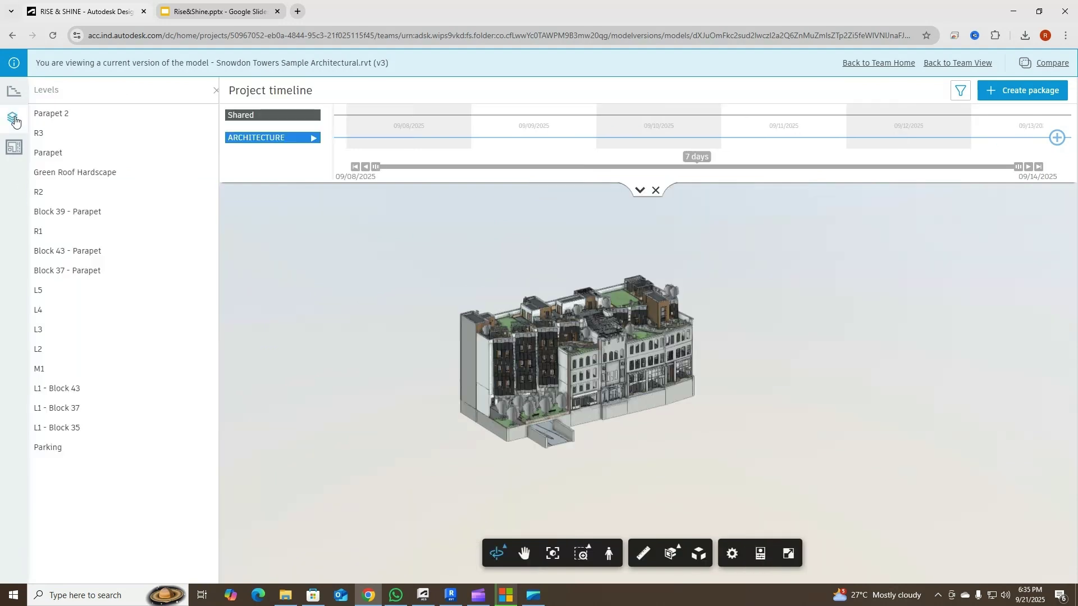
left_click(13, 149)
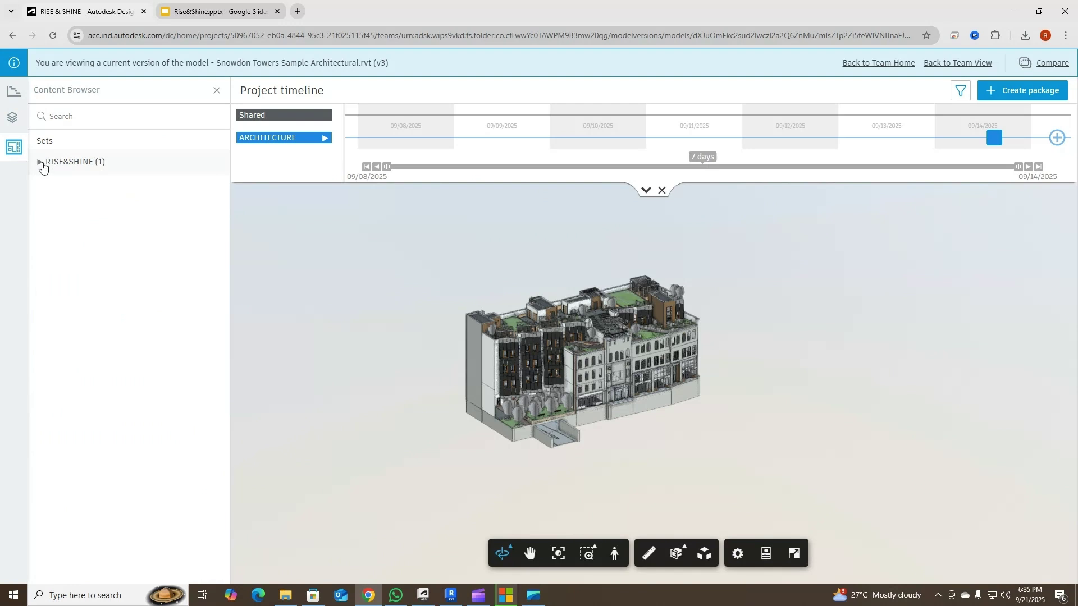
left_click(6, 98)
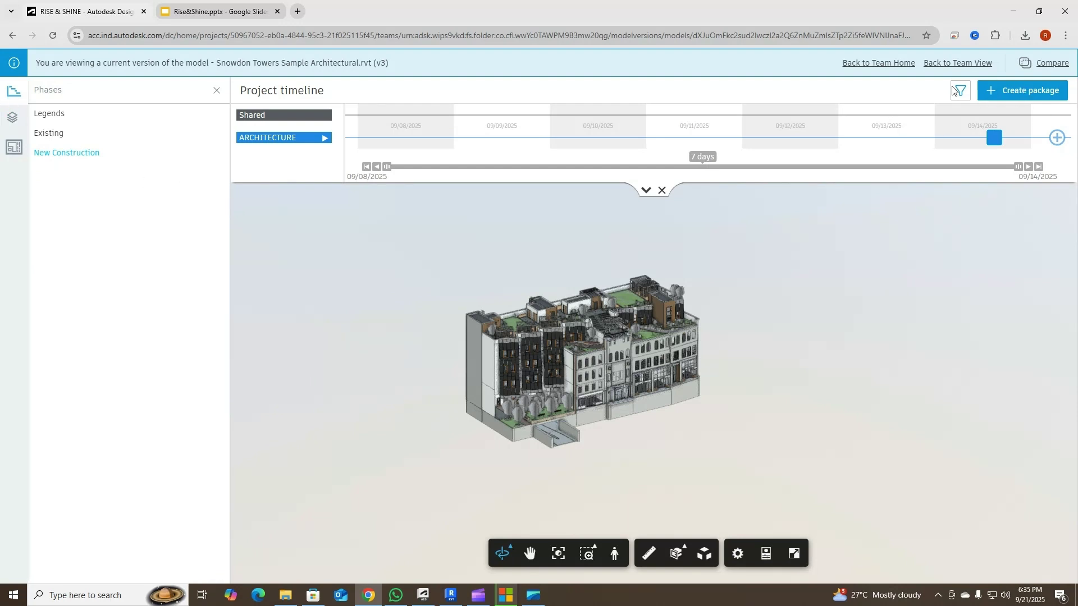
left_click(900, 65)
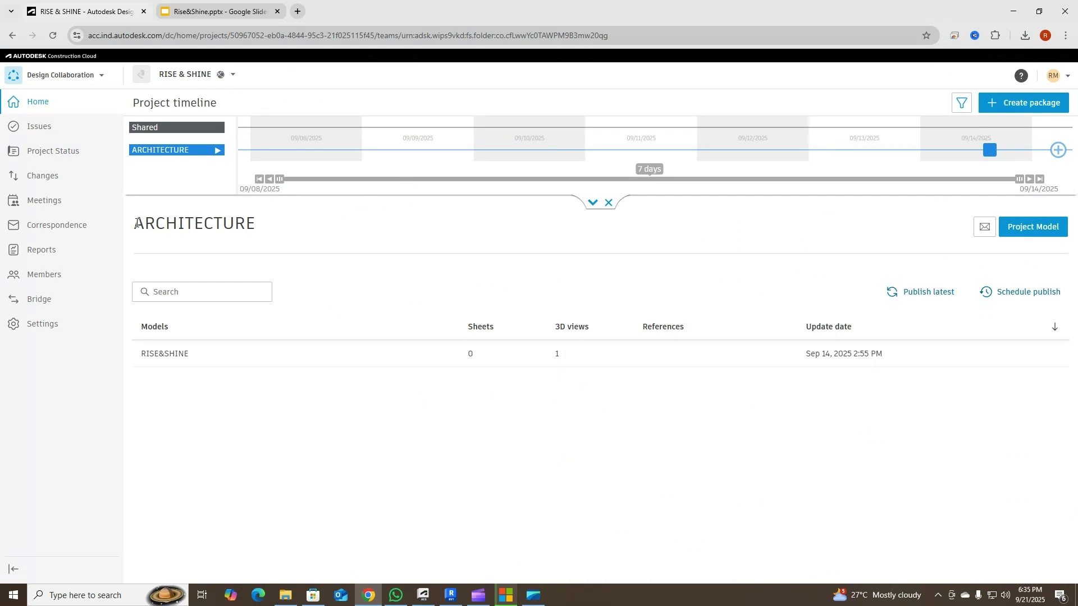
left_click_drag(135, 224, 239, 224)
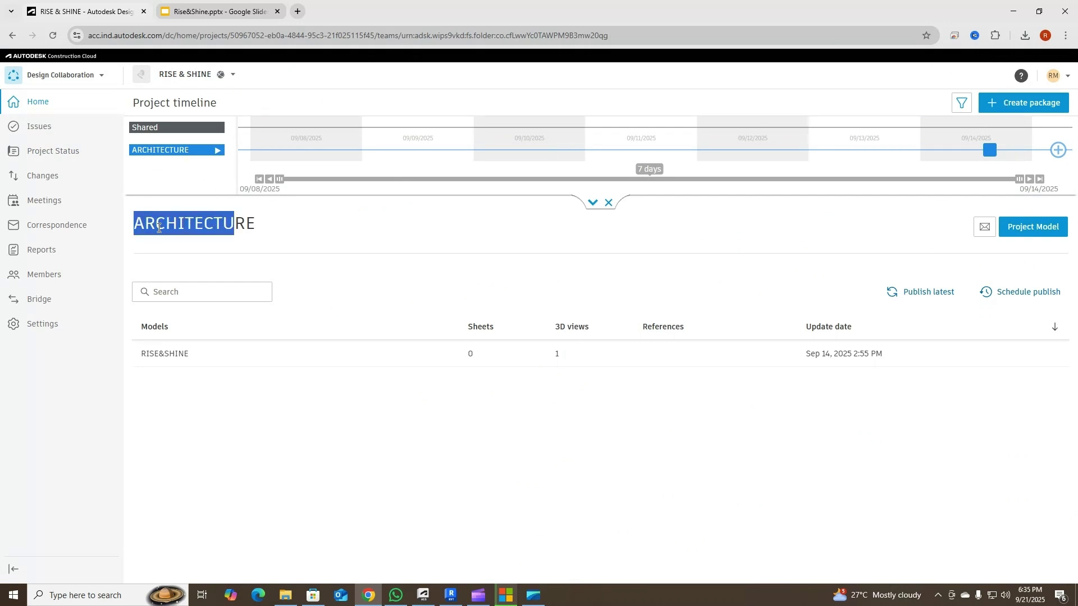
left_click(189, 226)
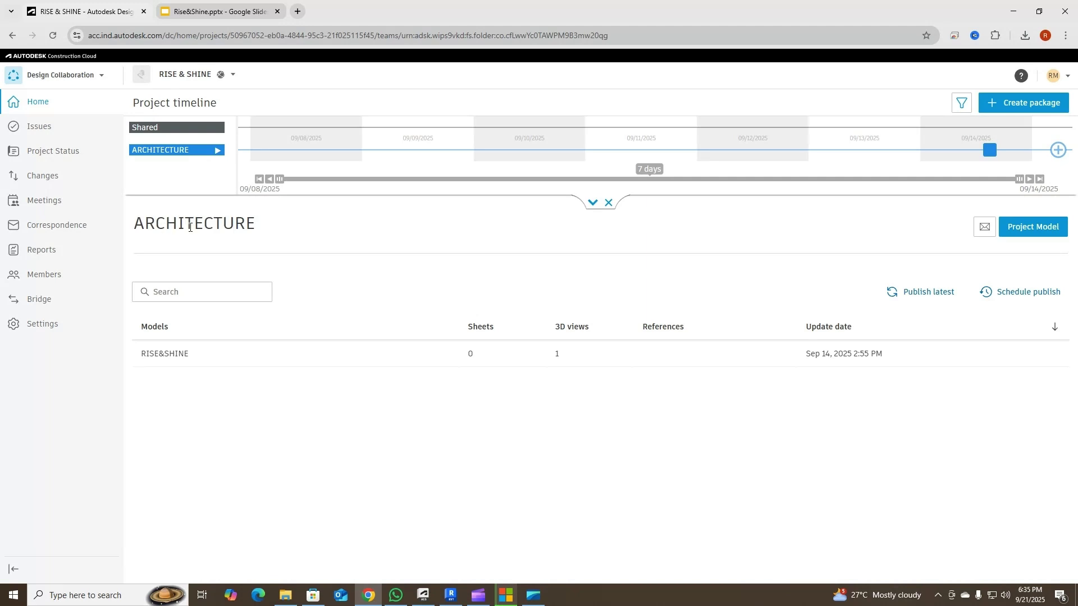
Create a new package for the ARCHITECTURE team and include the RISE&SHINE set in it
left_click(1025, 101)
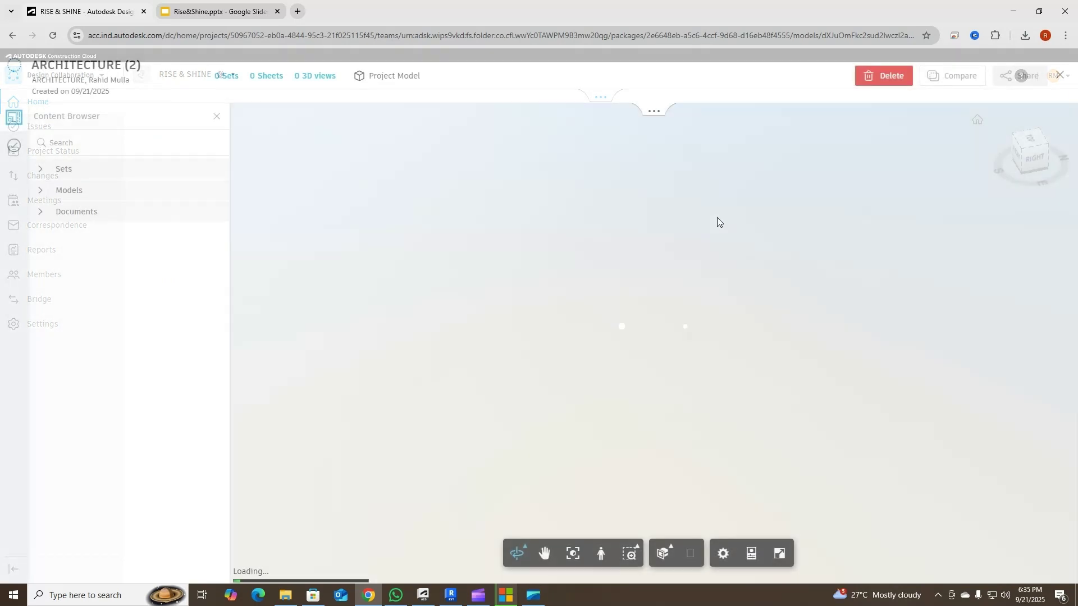
left_click_drag(510, 368, 671, 375)
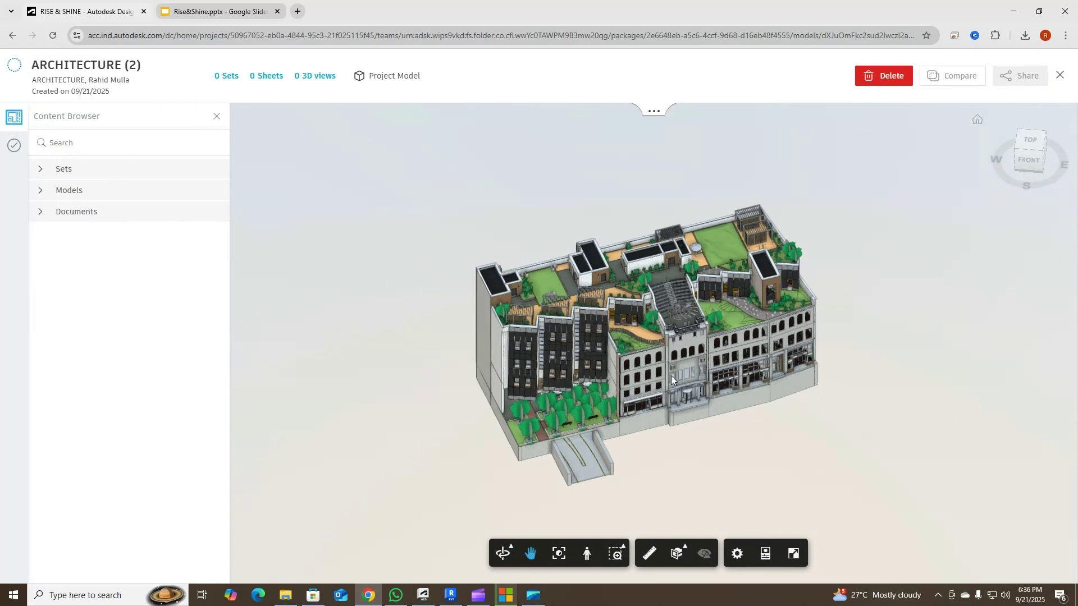
left_click(41, 169)
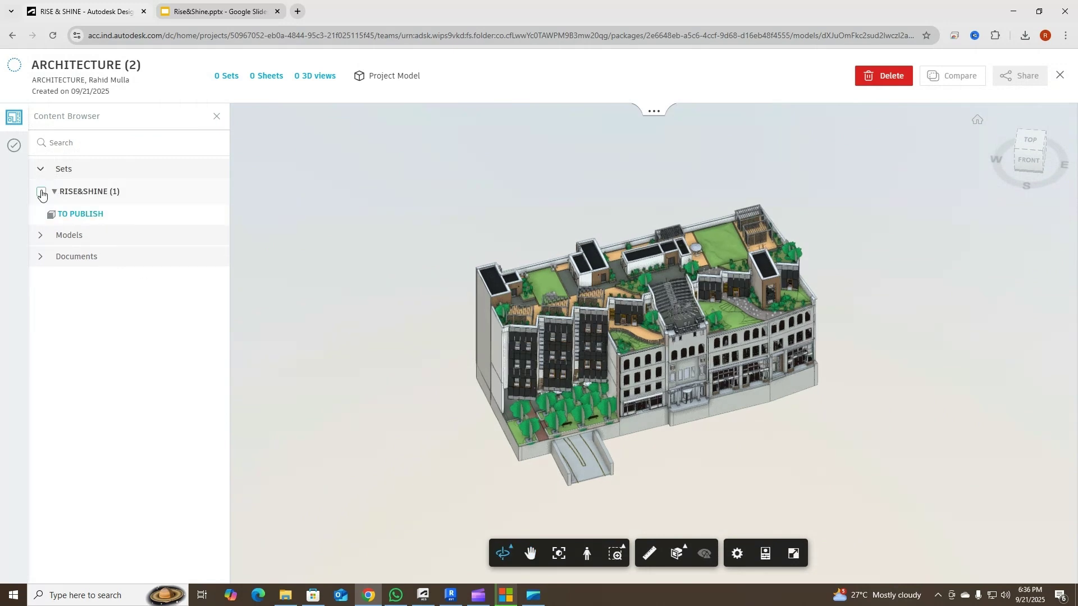
left_click(41, 192)
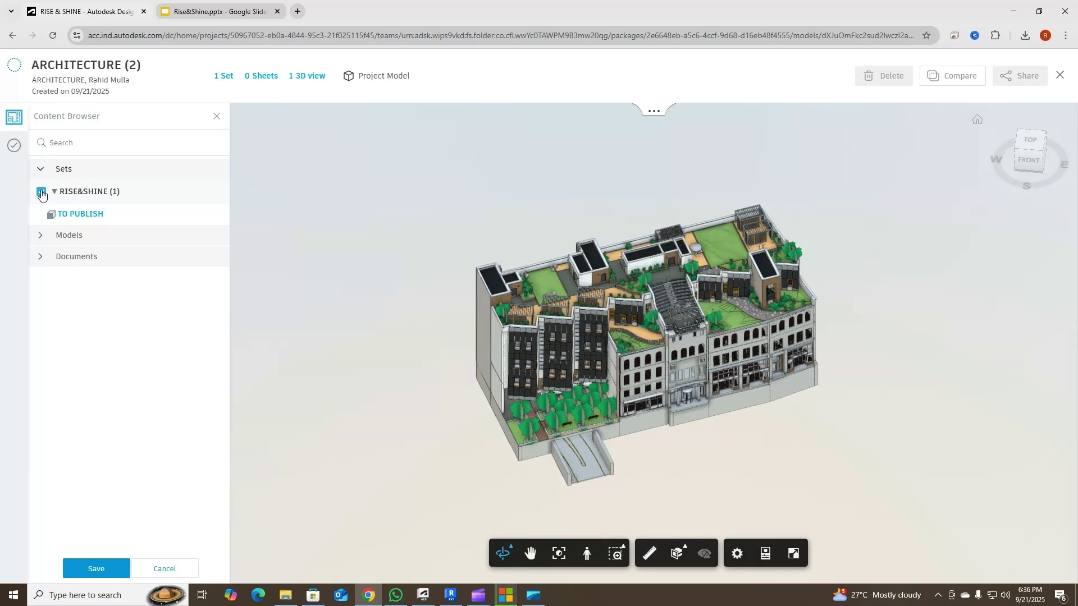
Check the Models and Documents sections of the new ARCHITECTURE package and save the package
left_click(37, 239)
left_click(40, 225)
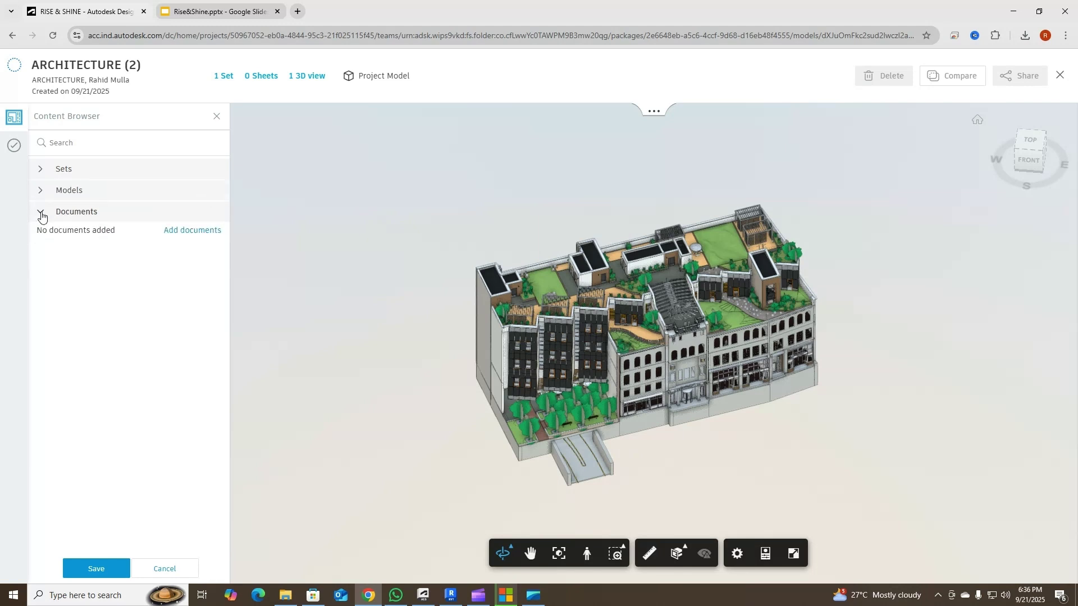
left_click(39, 191)
left_click(43, 226)
left_click(39, 214)
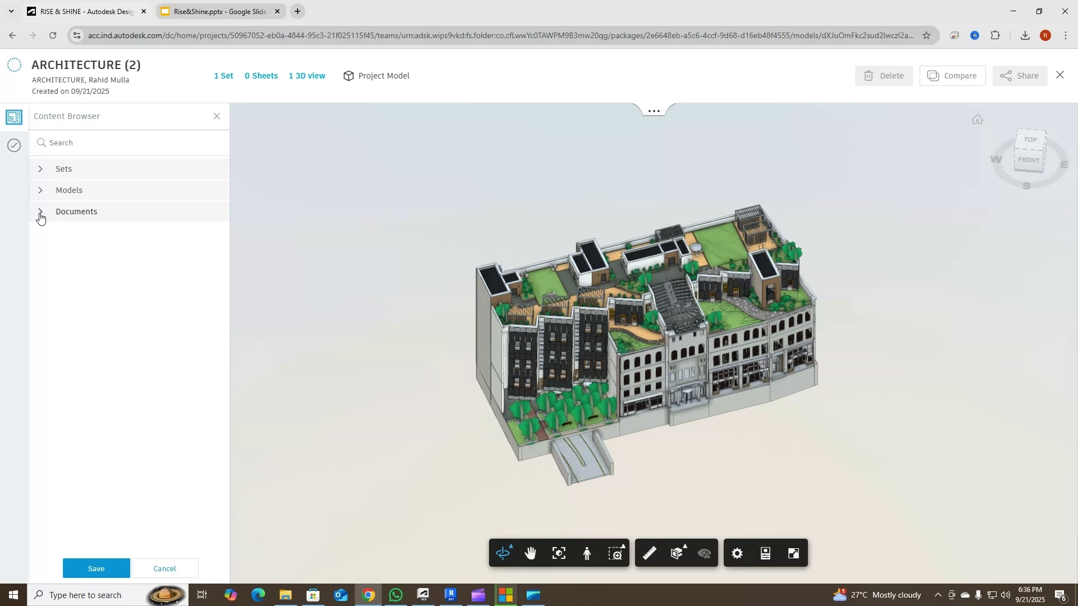
left_click(107, 570)
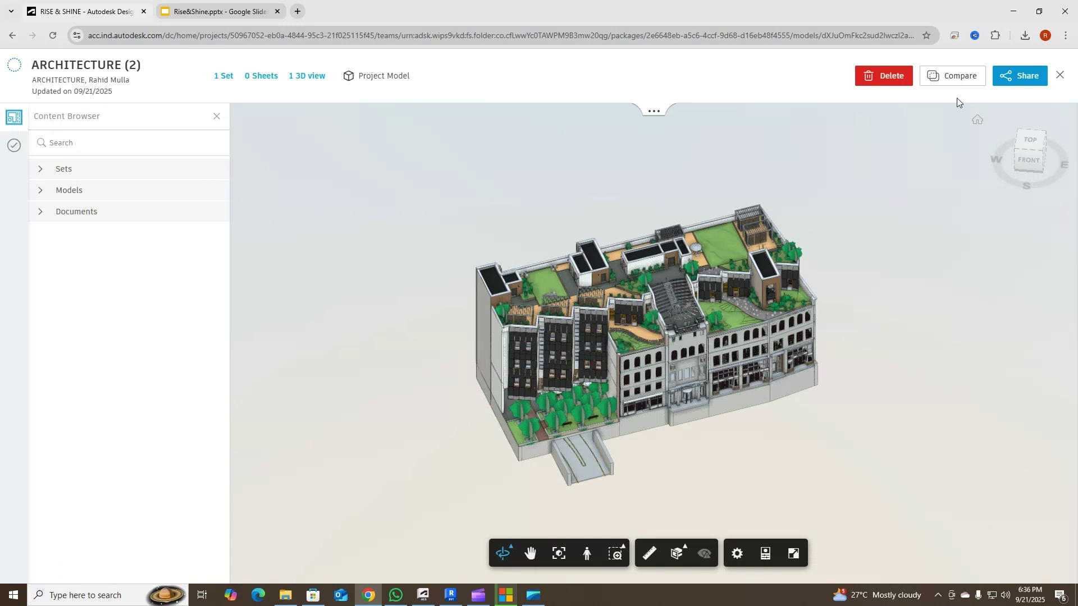
Close the package's 3D view and inspect its marker in the project timeline expanded to all teams
left_click(1059, 75)
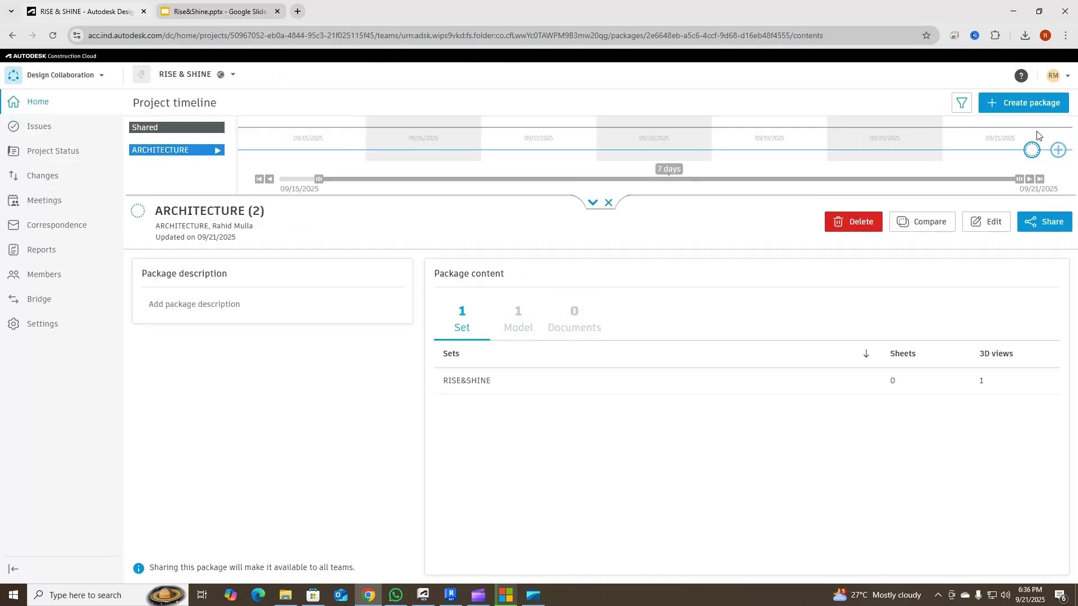
left_click(592, 202)
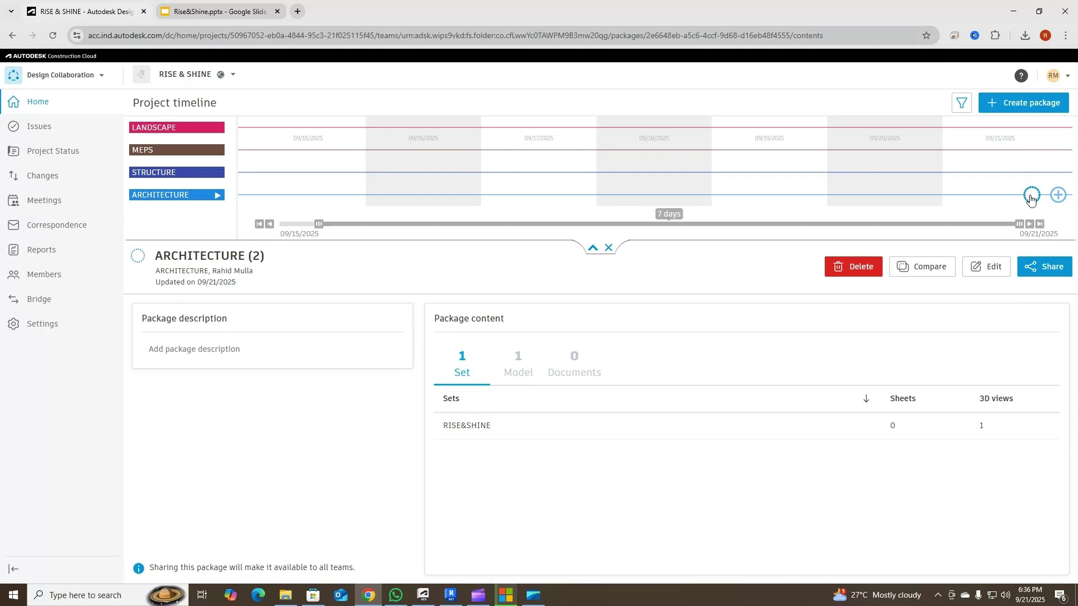
mouse_move(1031, 198)
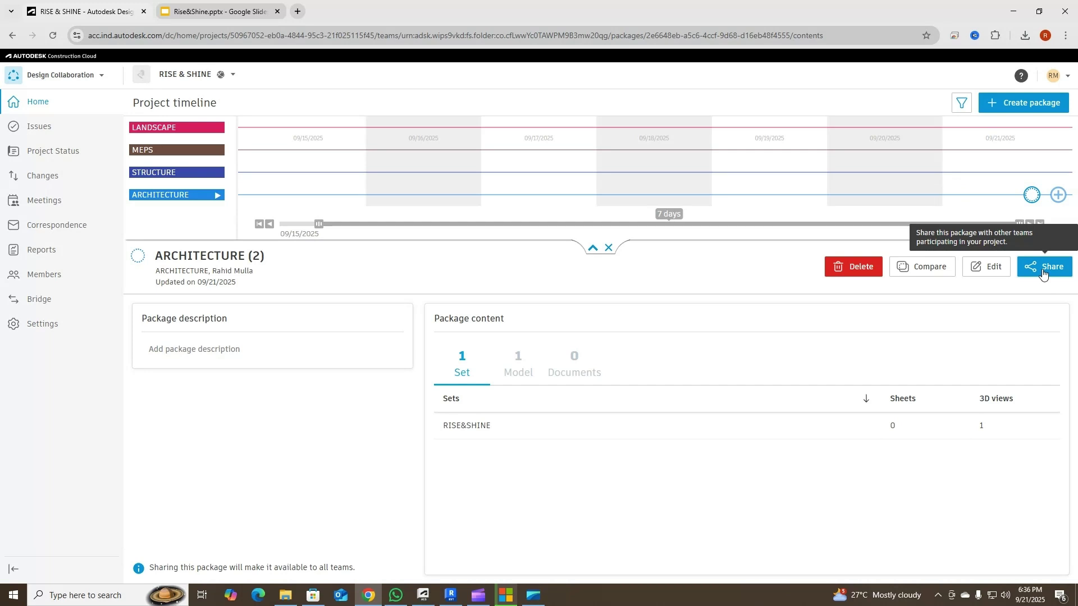
Switch to Docs and check the contents of the ARCHITECTURE subfolder in the project's Shared folder
left_click(77, 76)
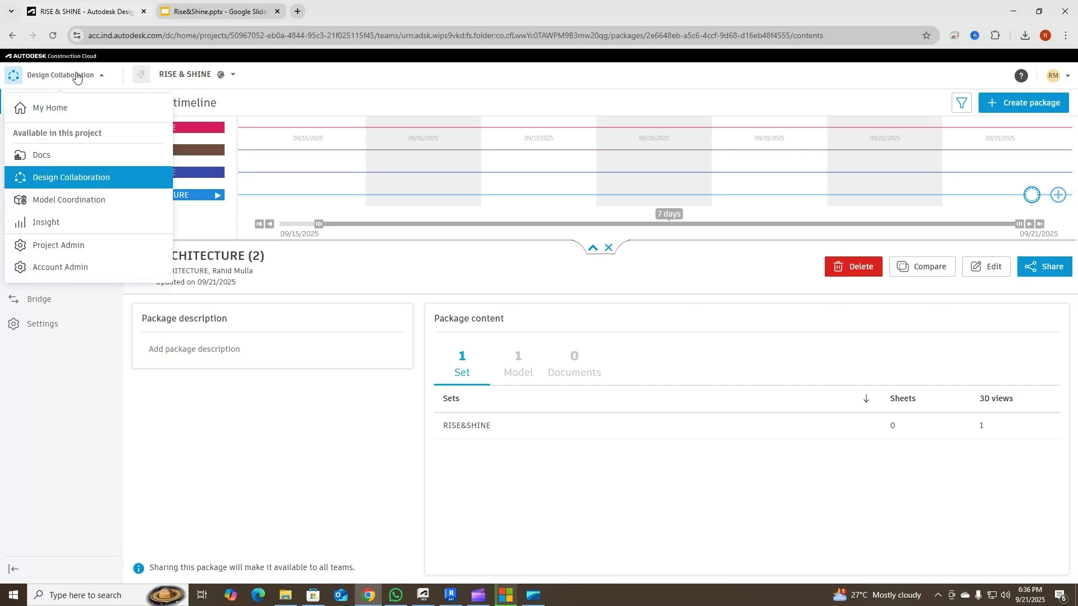
left_click(67, 158)
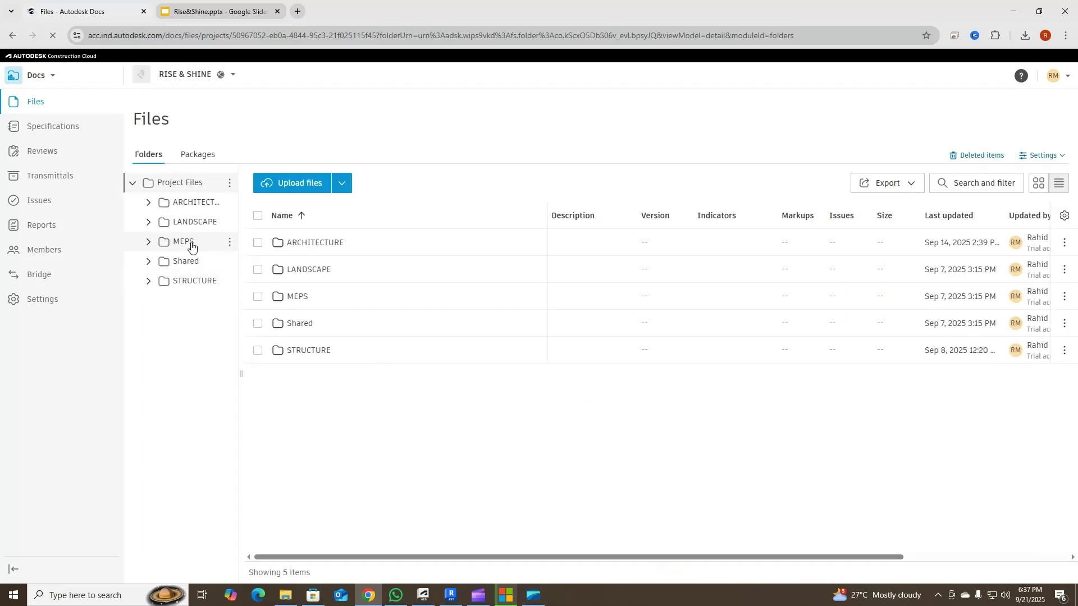
left_click(180, 262)
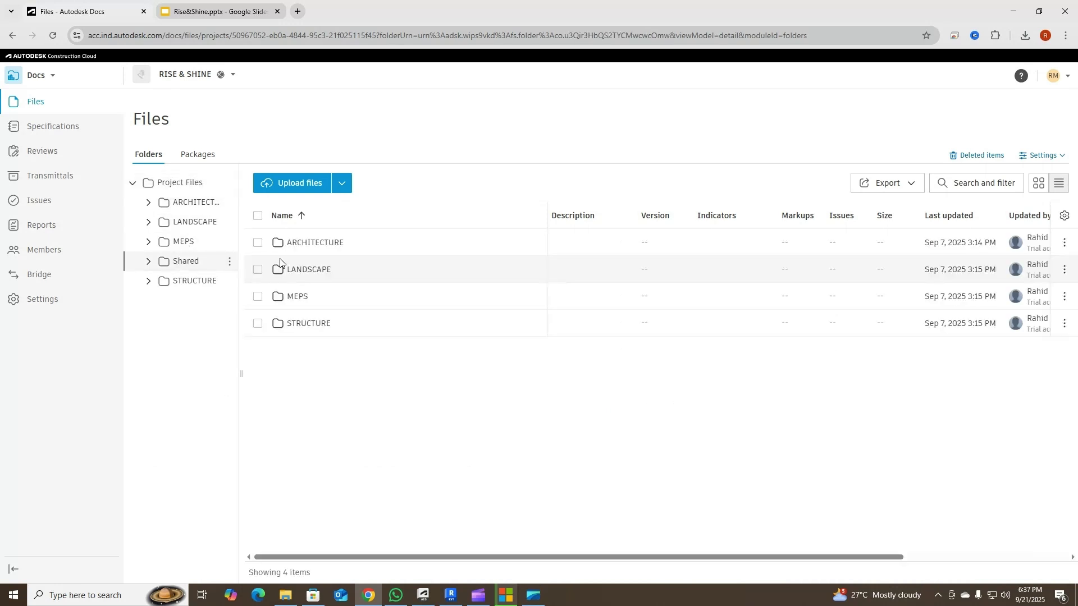
left_click(303, 245)
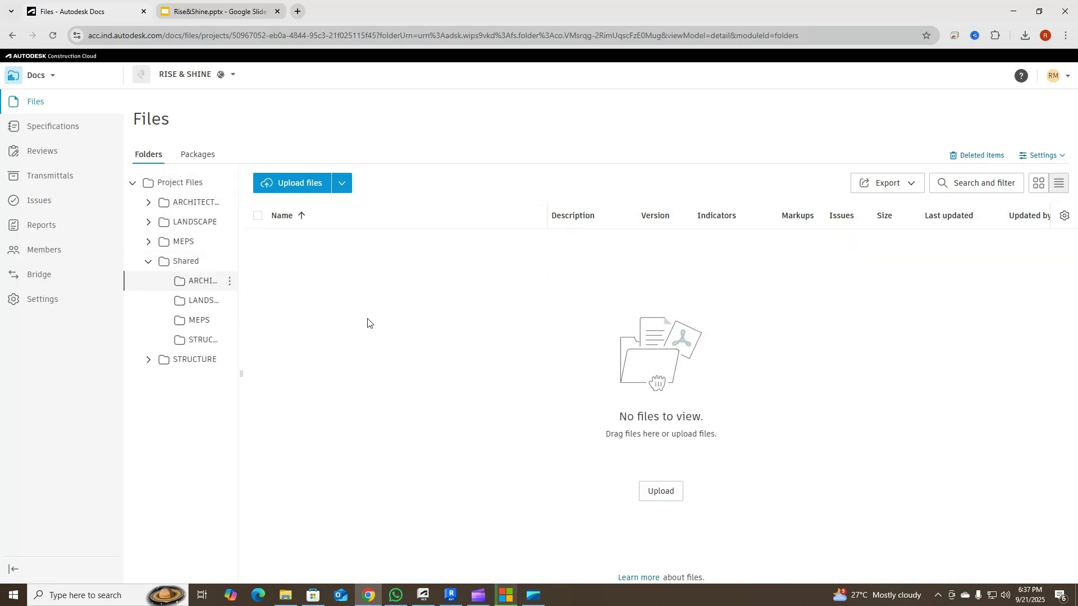
Return to Design Collaboration and share the ARCHITECTURE (2) package with all teams under the name ARCHITECTURE
left_click(42, 83)
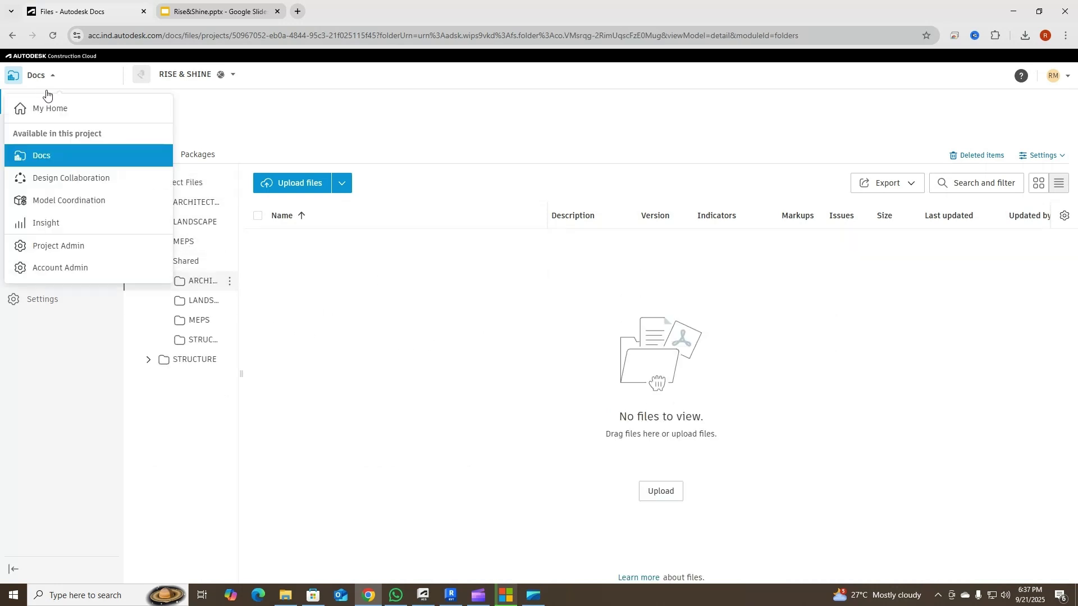
left_click(57, 176)
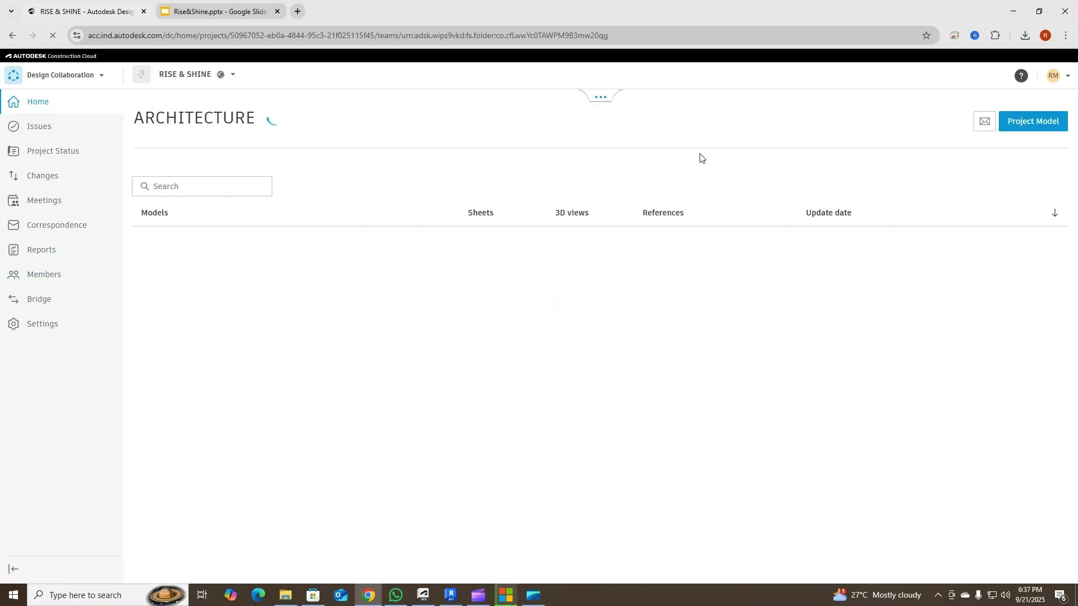
left_click(601, 99)
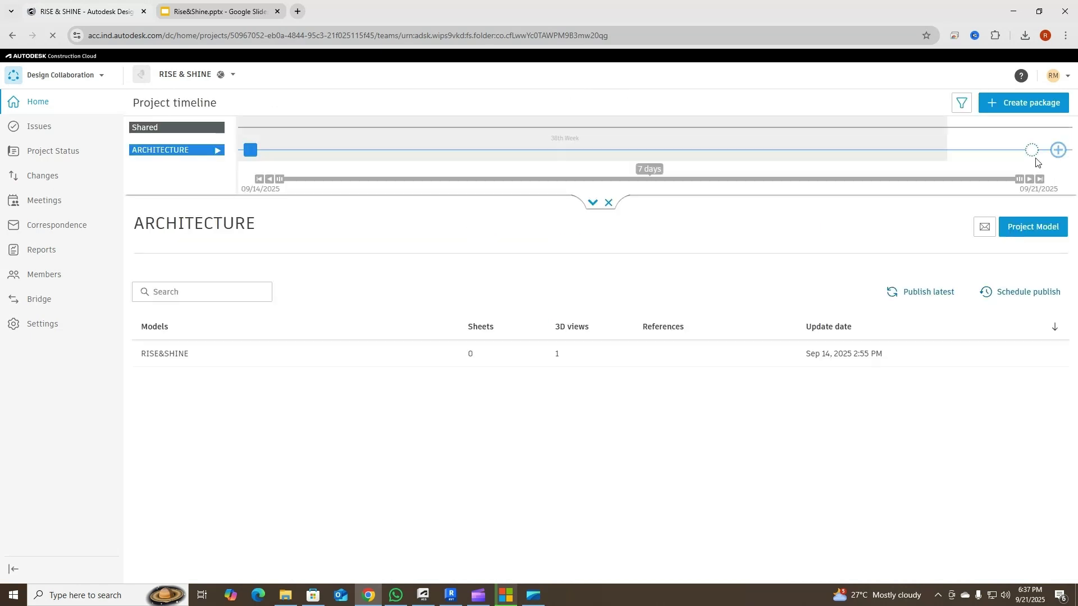
left_click(1033, 150)
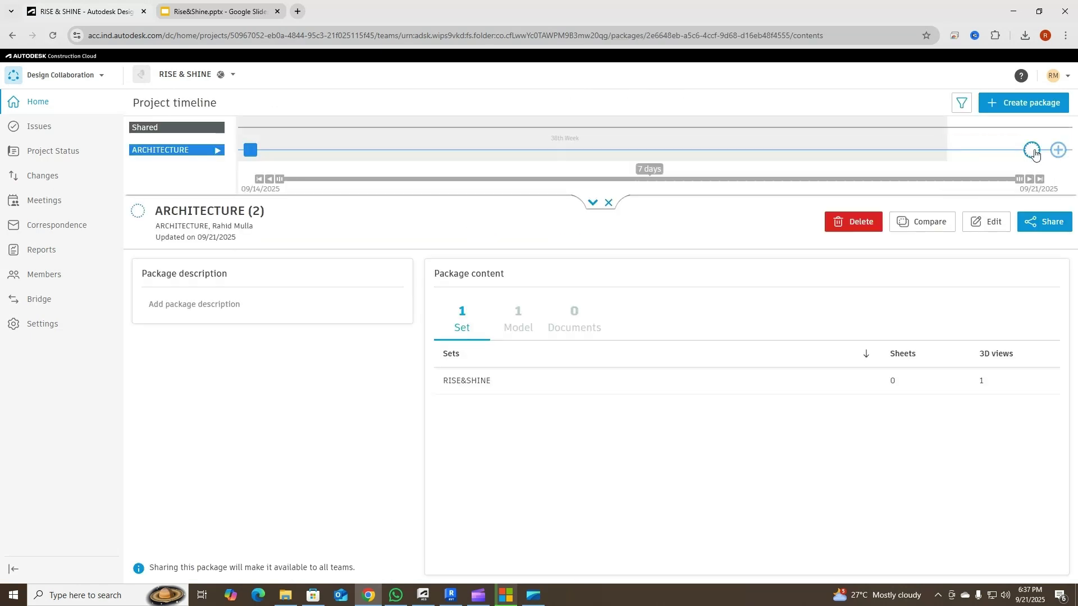
left_click(1040, 222)
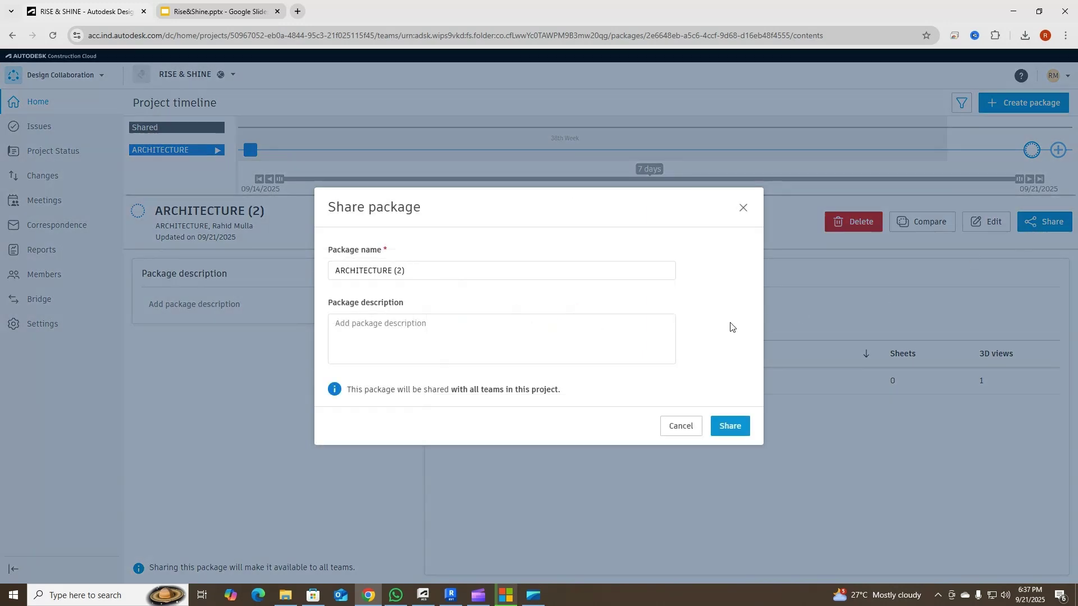
key("BackSpace")
key("BackSpace")
left_click(731, 426)
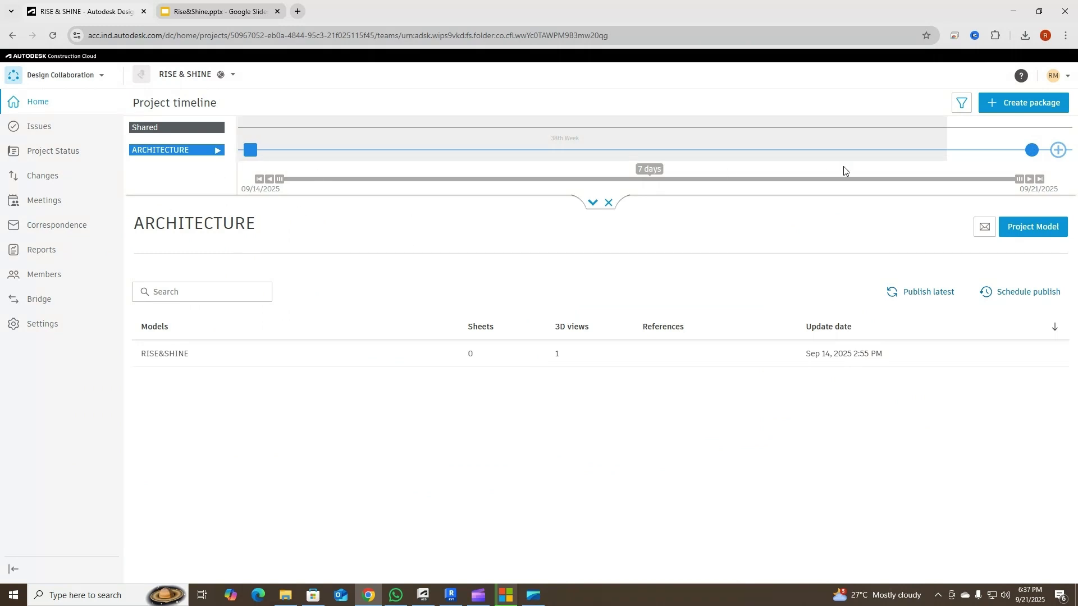
mouse_move(1033, 157)
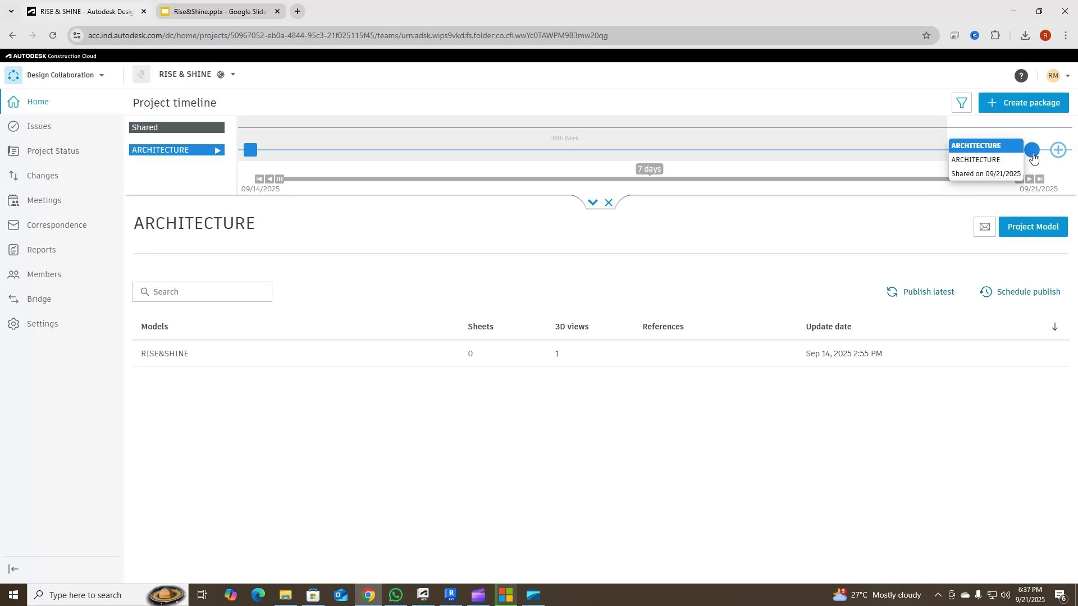
Open Snowdon Towers Sample Architectural.rvt from the Shared ARCHITECTURE folder in Docs and examine the building from several sides
left_click(60, 75)
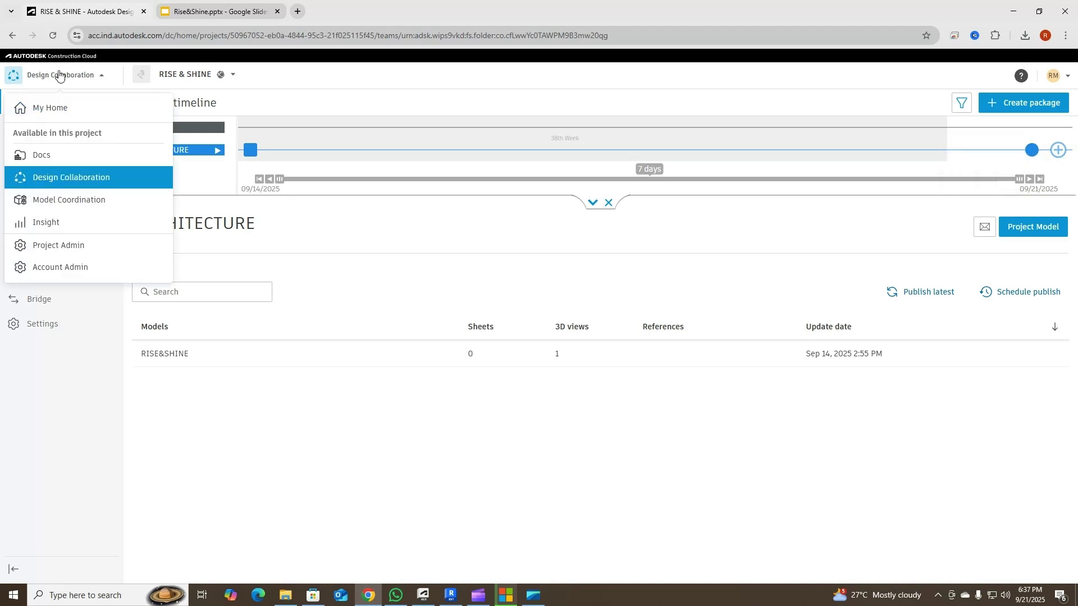
left_click(49, 158)
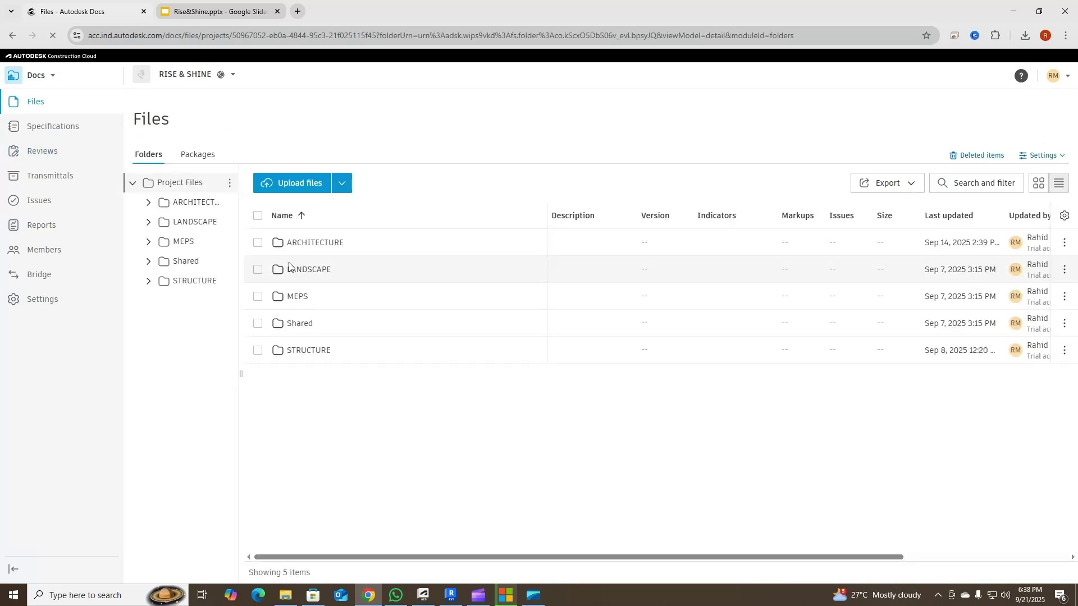
left_click(187, 261)
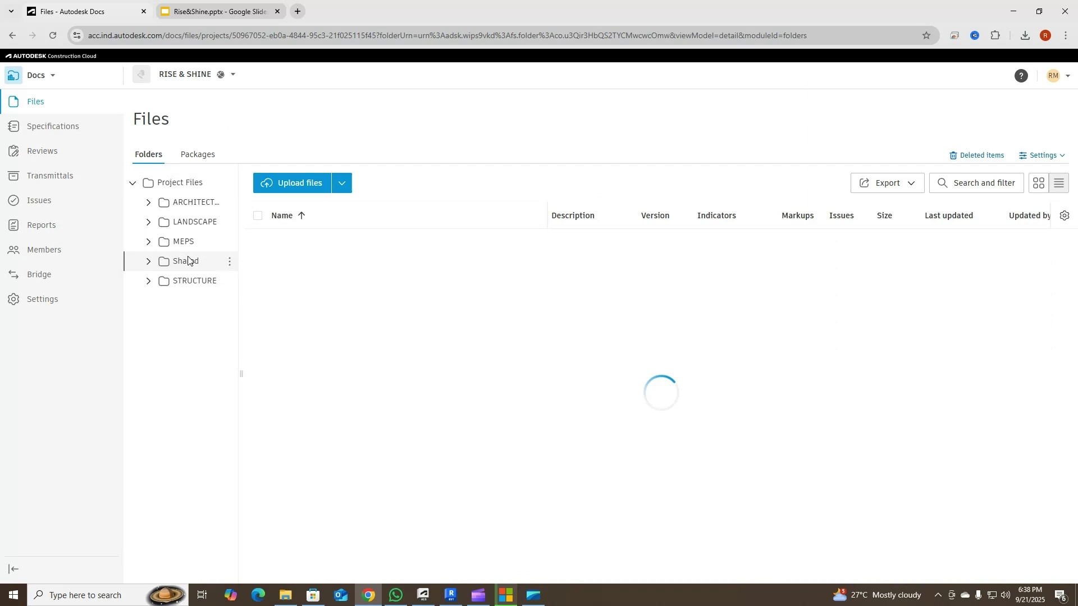
left_click(295, 247)
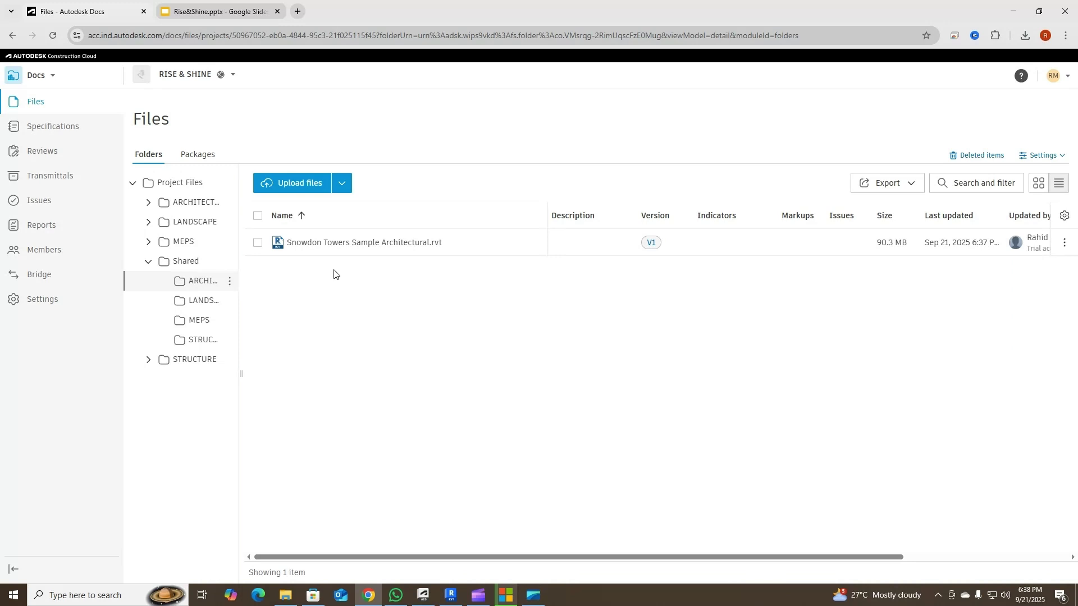
left_click(353, 244)
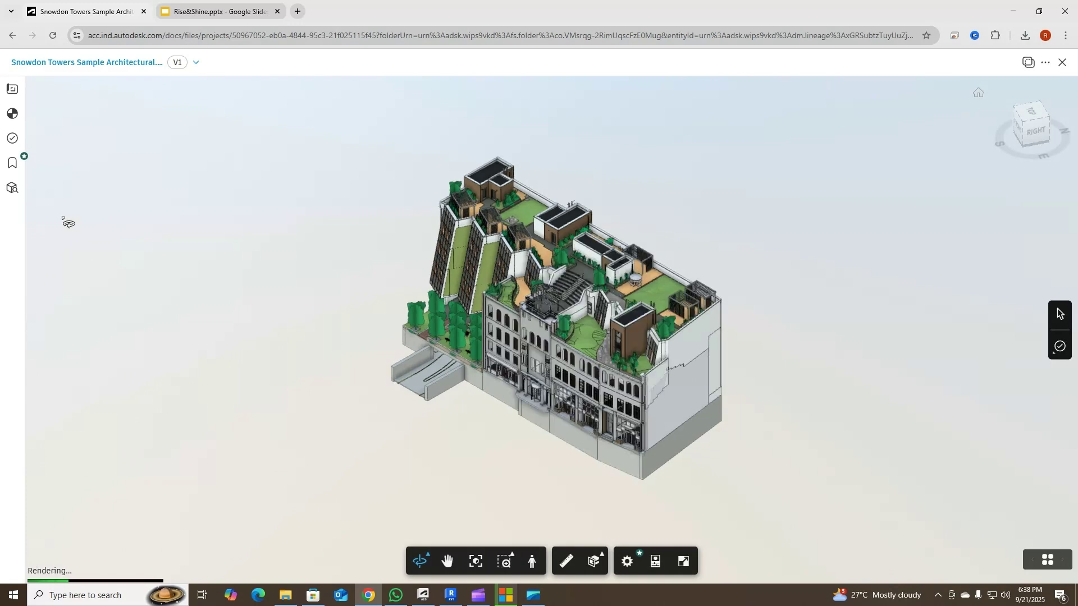
left_click_drag(668, 228, 223, 245)
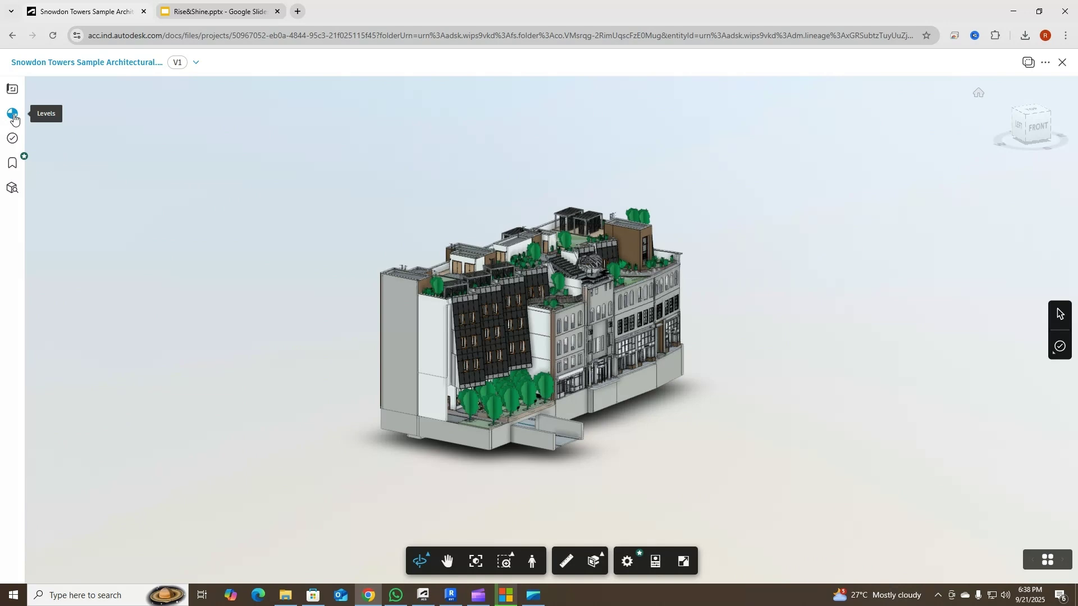
left_click_drag(798, 344, 680, 402)
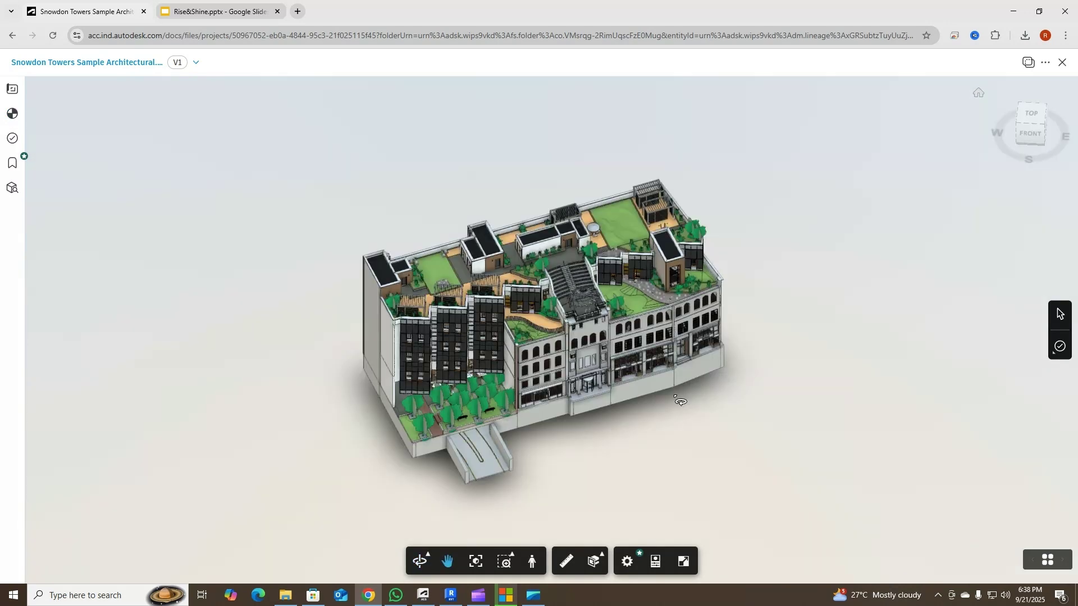
Section the building with a box, extend the box lengthwise and upward to examine the model, and close the viewer
left_click(590, 558)
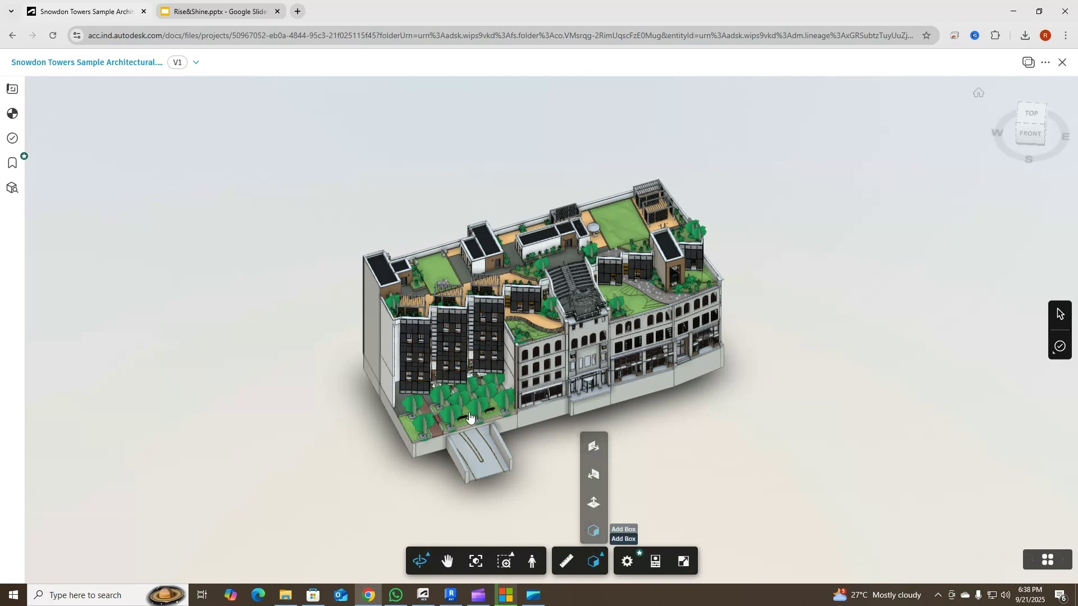
left_click(591, 538)
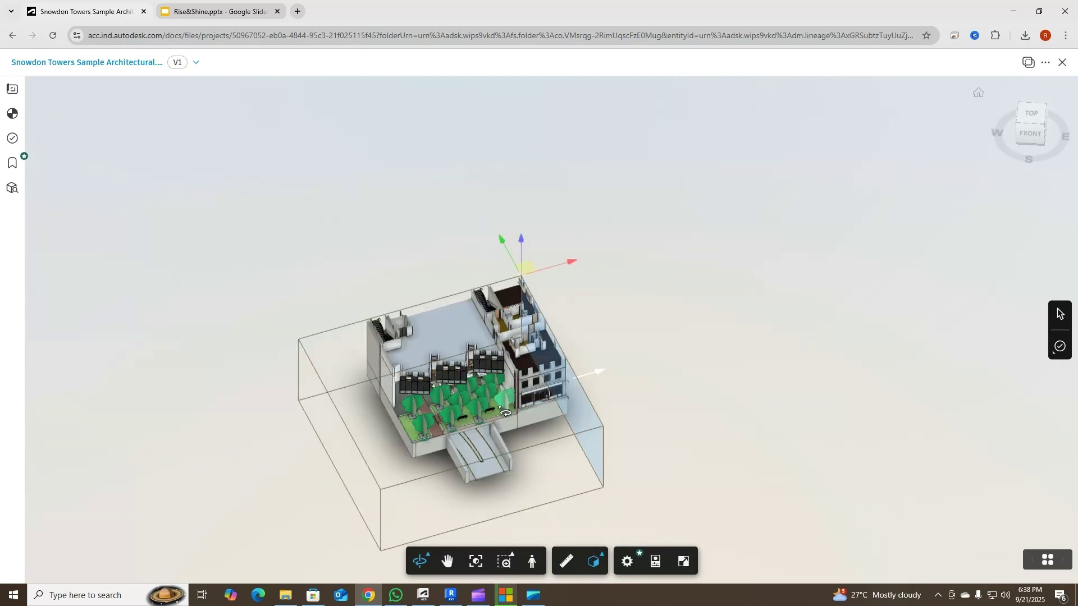
left_click_drag(550, 327, 520, 451)
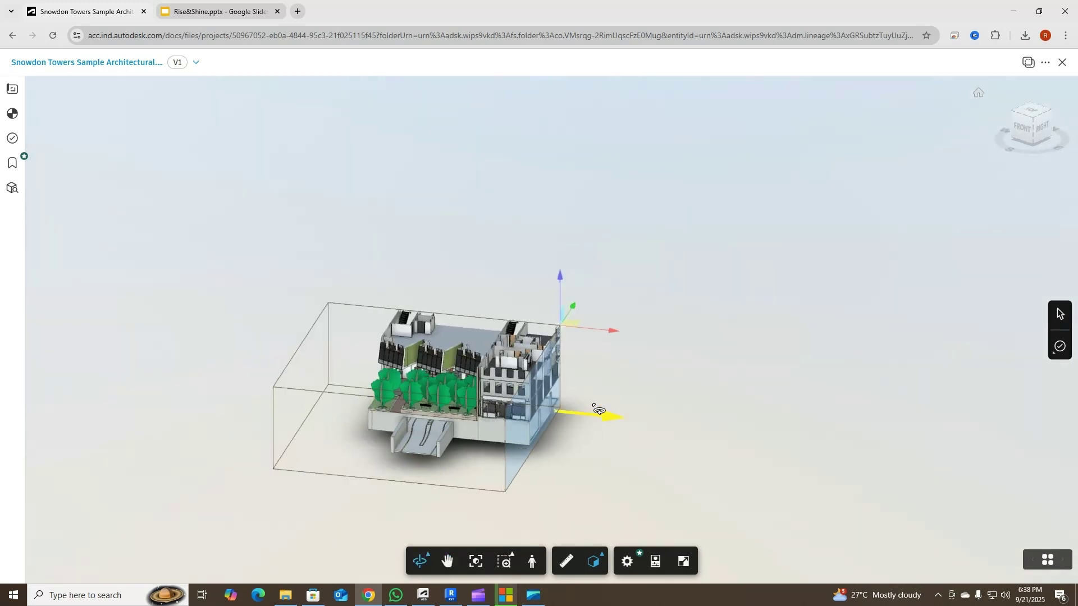
left_click_drag(605, 419, 775, 433)
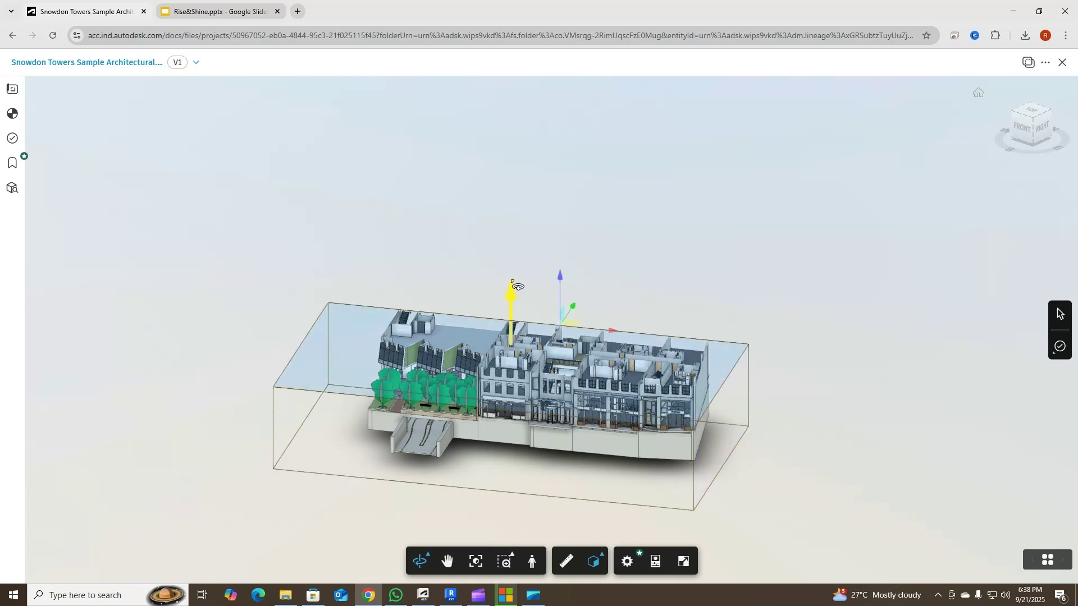
left_click_drag(512, 287, 533, 121)
left_click_drag(483, 314, 793, 300)
left_click(1065, 63)
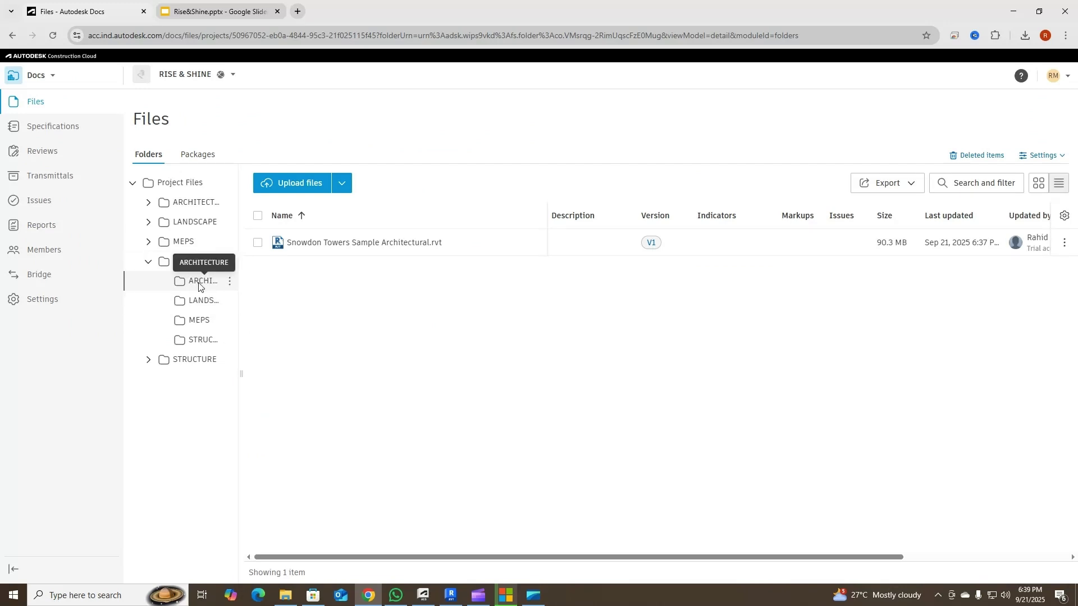
Collapse the Shared folder and check the contents of the Consumed folder inside STRUCTURE
left_click(149, 260)
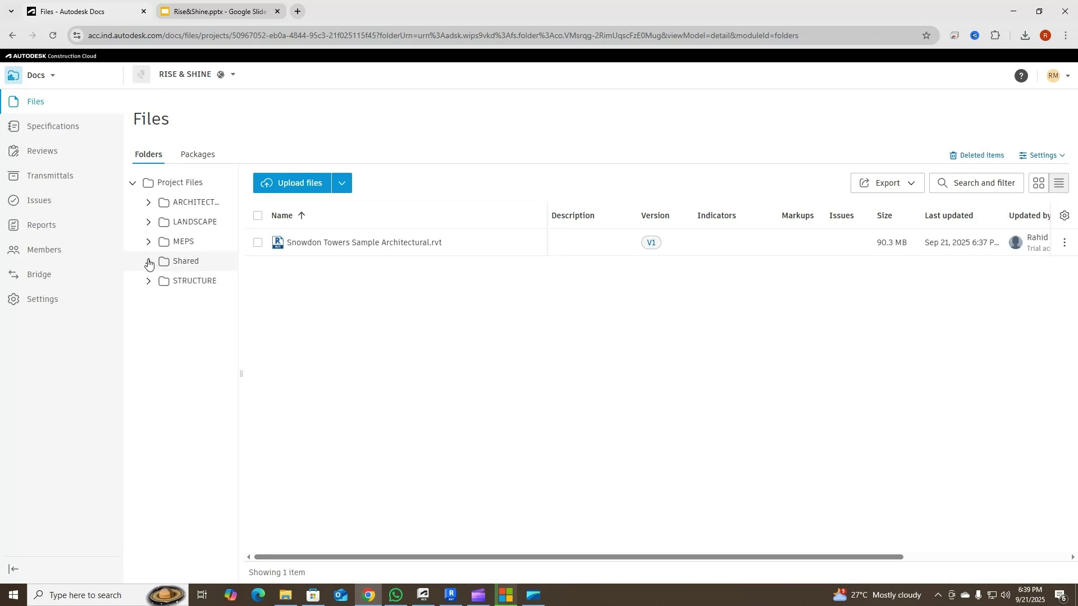
left_click(175, 283)
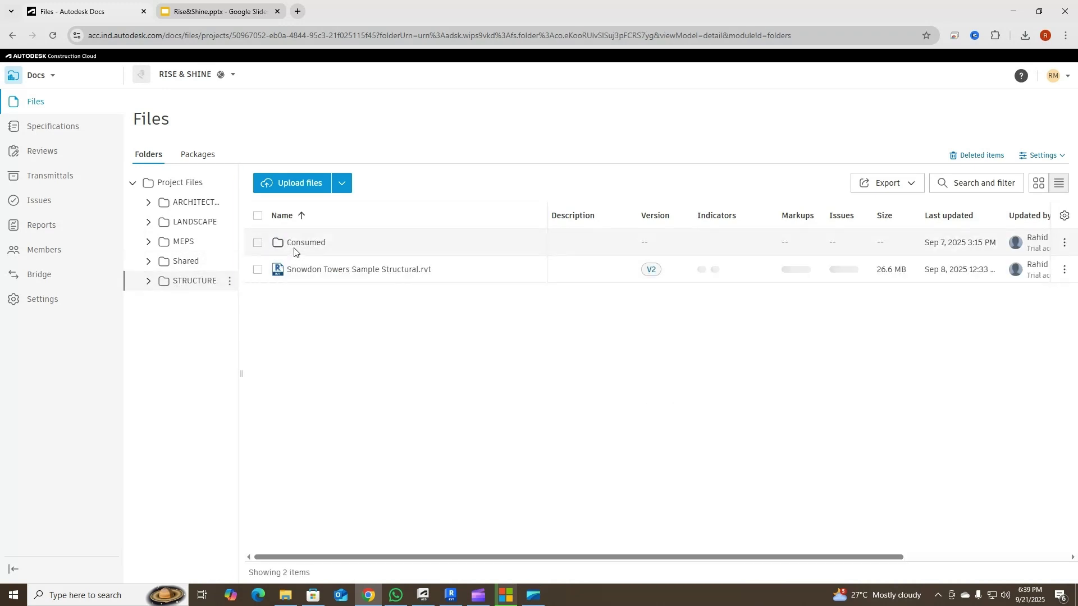
left_click(297, 243)
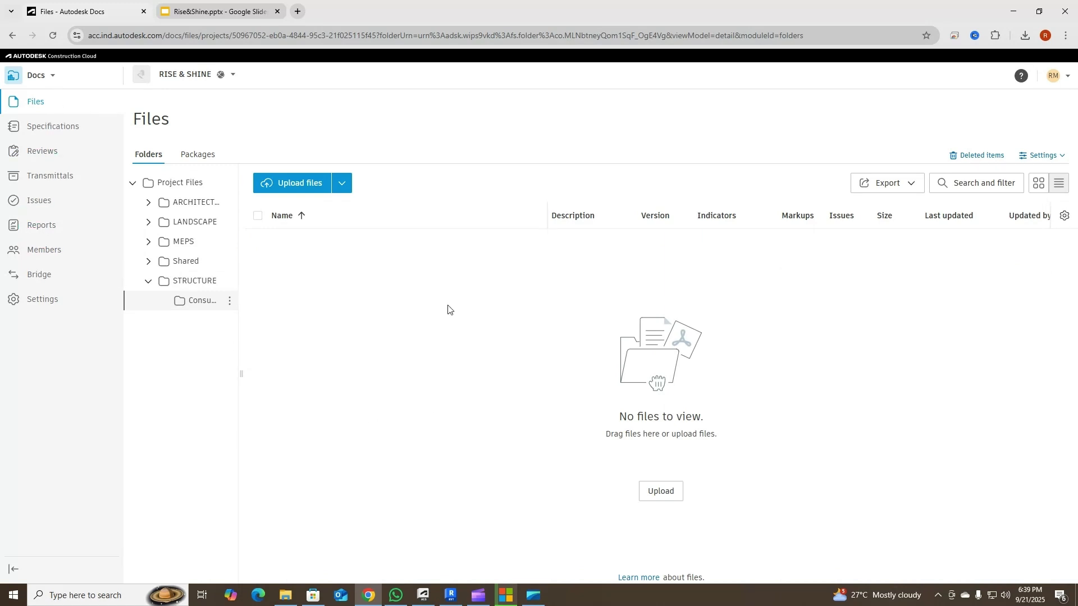
Return to Design Collaboration, expand the project timeline to all teams, and inspect it from the STRUCTURE team's side
left_click(41, 75)
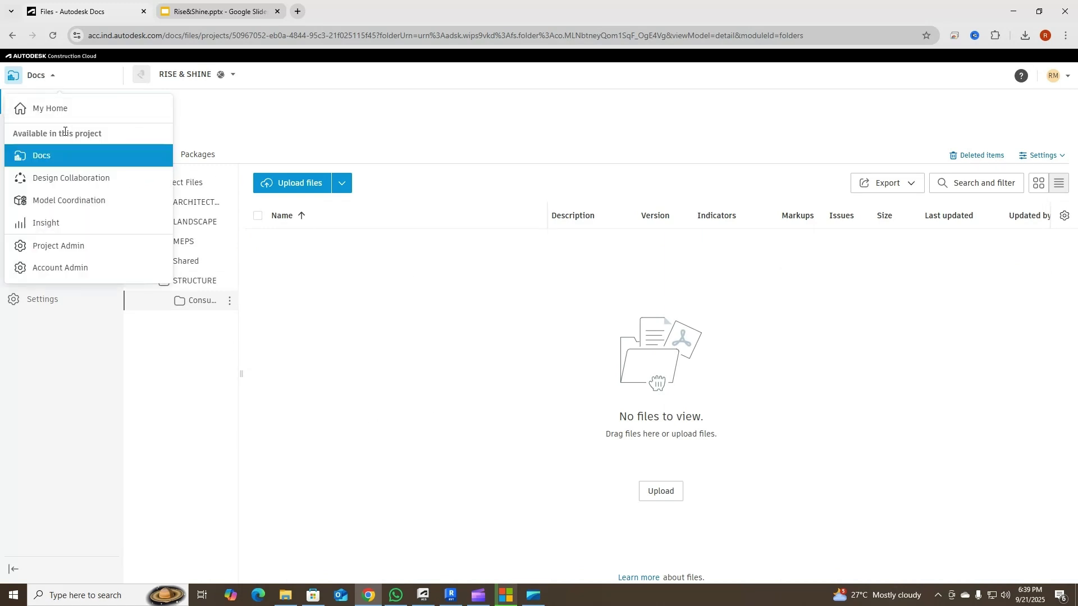
left_click(63, 177)
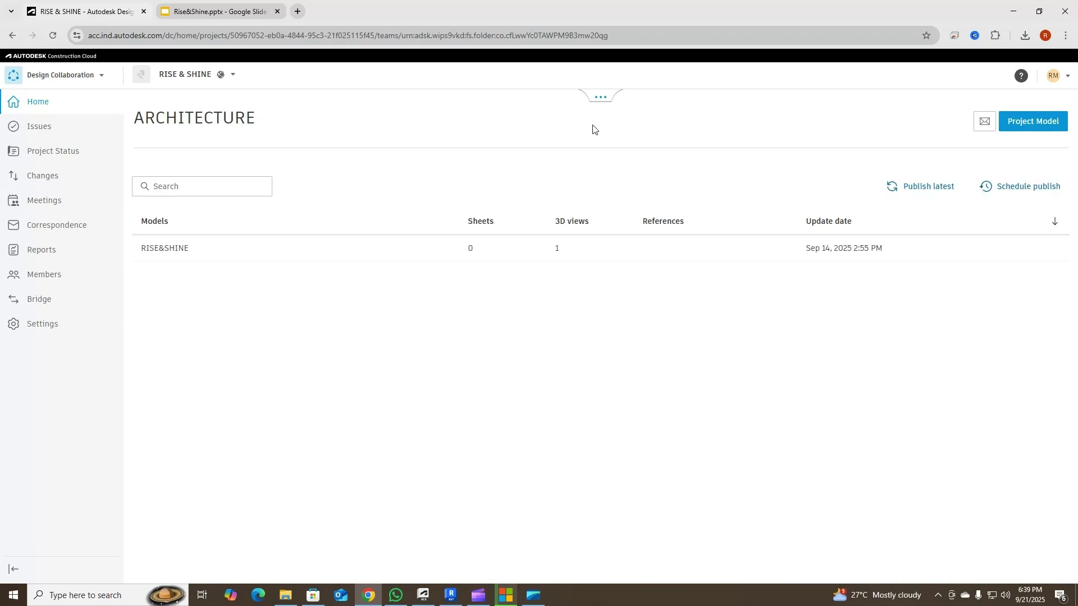
left_click(600, 97)
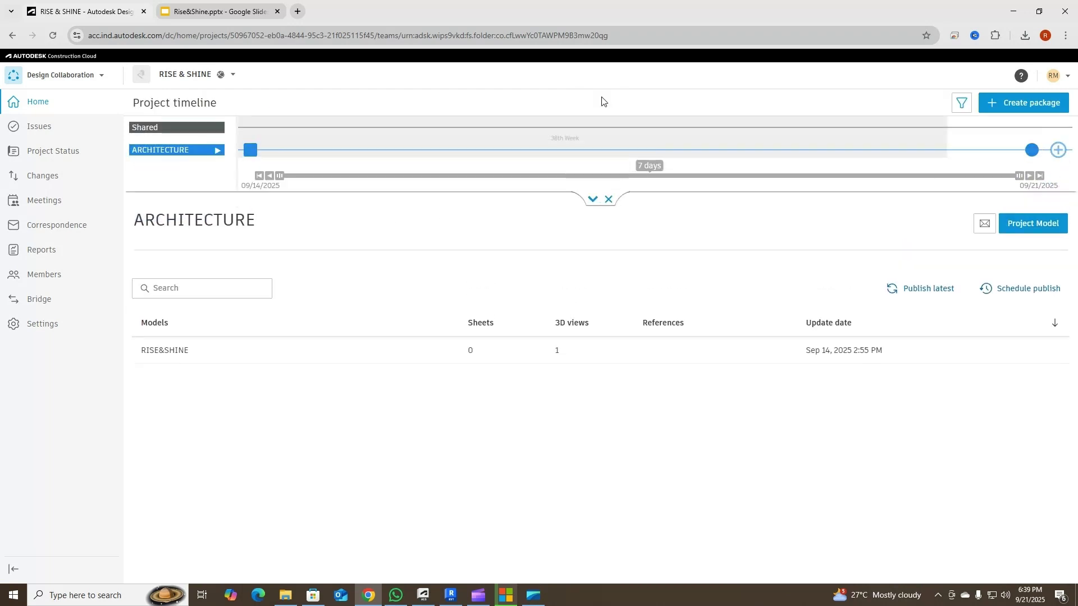
left_click(593, 200)
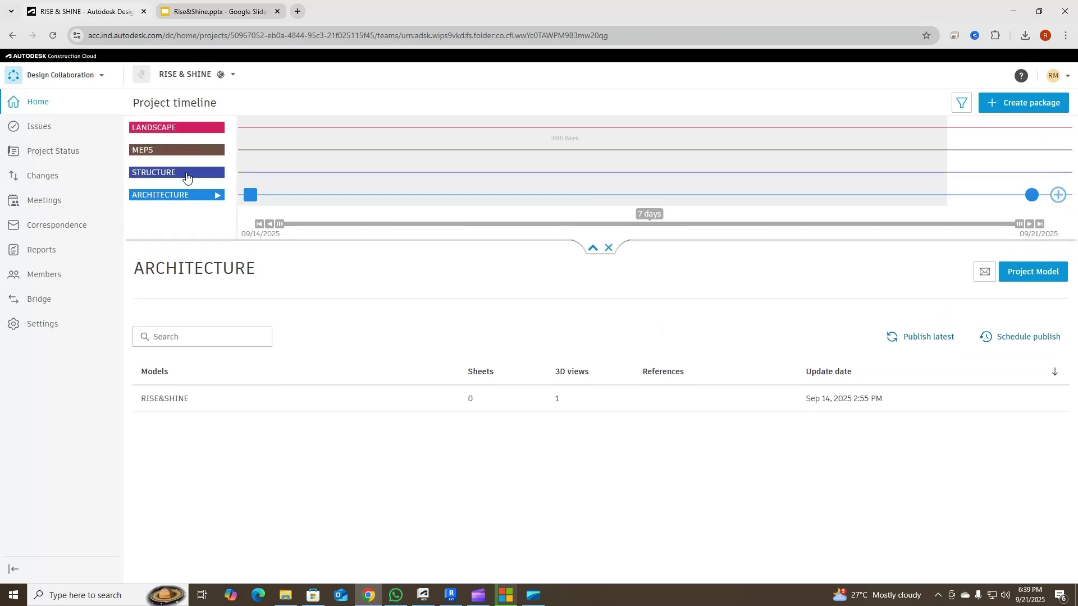
left_click(186, 178)
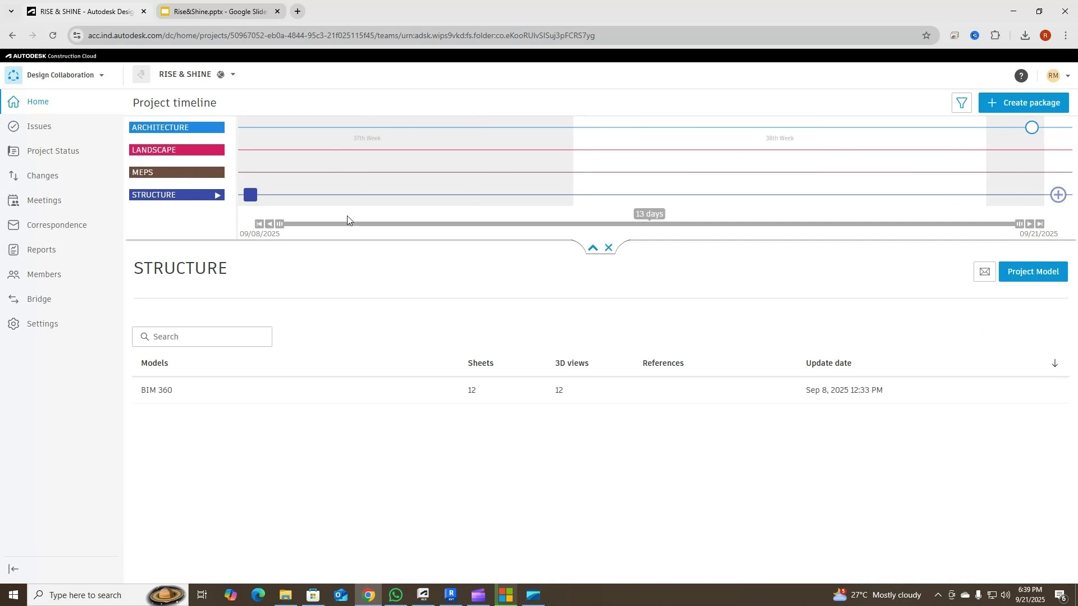
mouse_move(249, 196)
Review the shared package on the ARCHITECTURE timeline, and switch back to the STRUCTURE team with its timeline collapsed
left_click(157, 130)
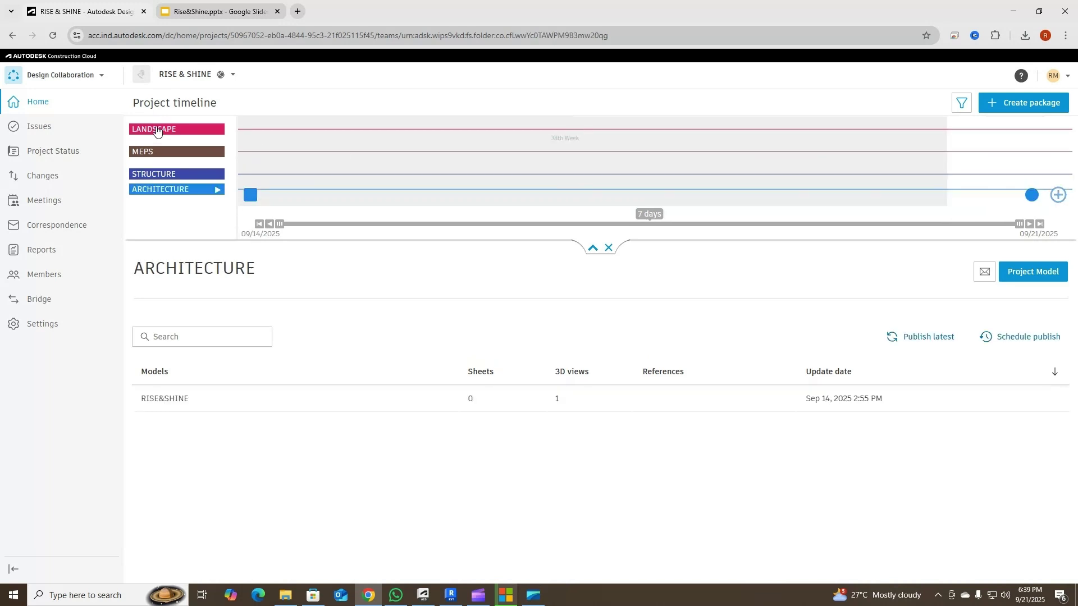
left_click(1034, 197)
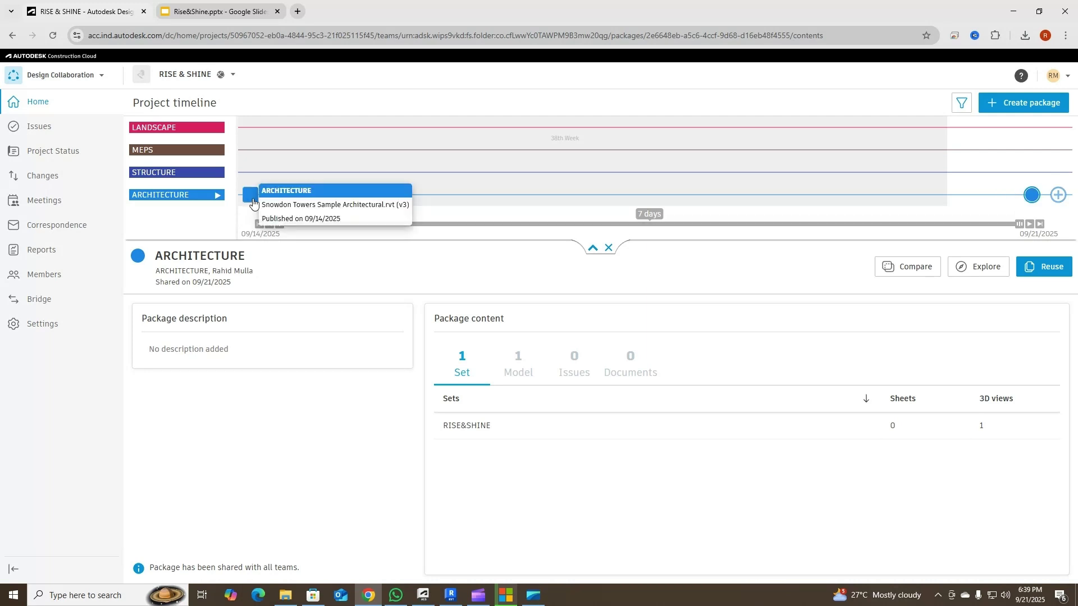
left_click(180, 173)
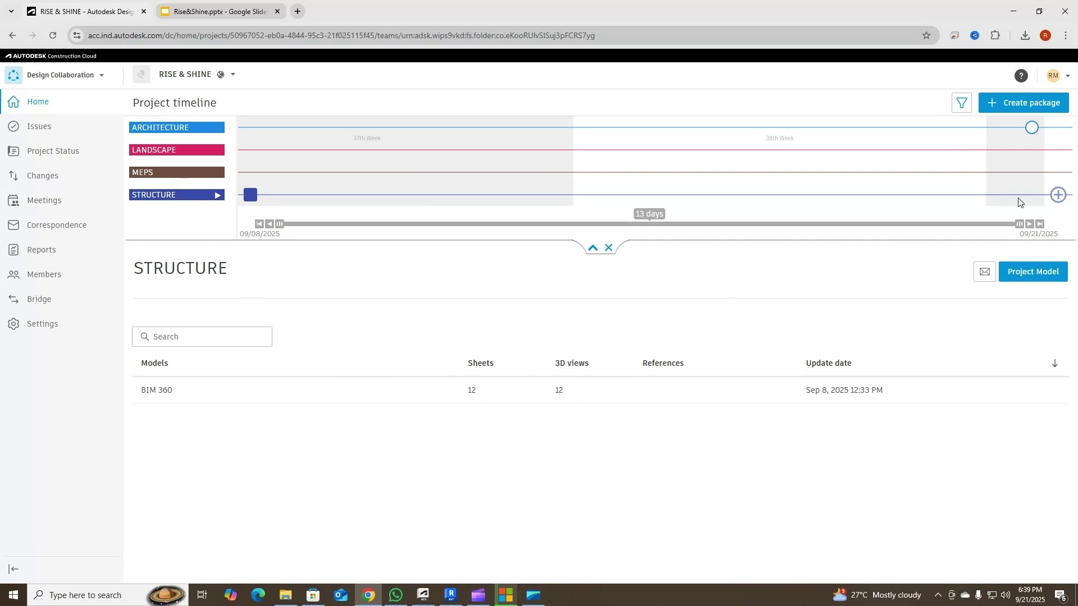
left_click(599, 254)
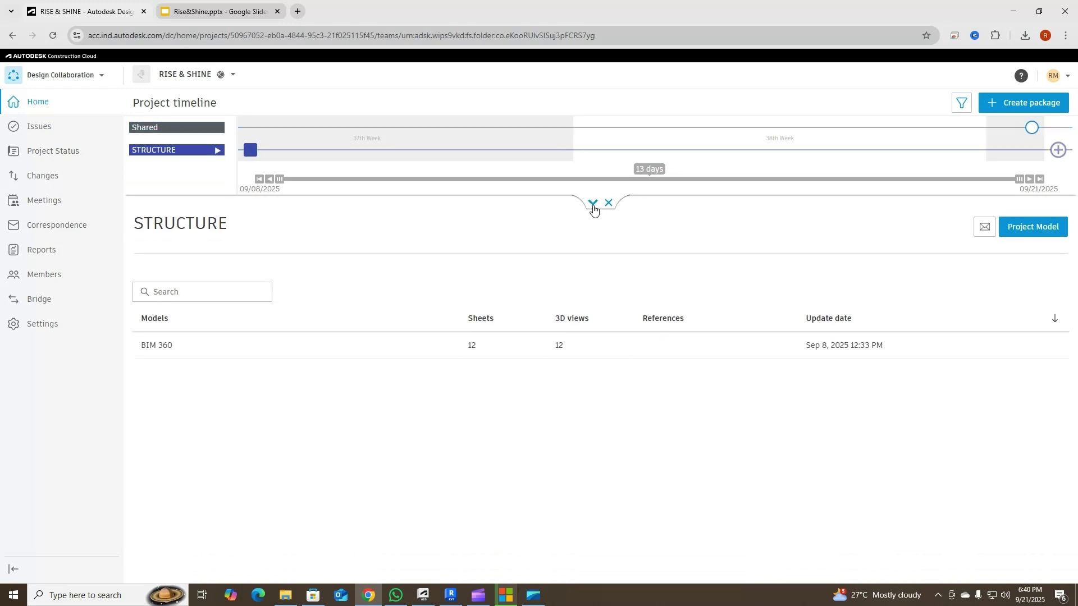
Expand the project timeline to all teams and compare the shared package from the STRUCTURE, ARCHITECTURE and MEPS teams' sides
left_click(591, 205)
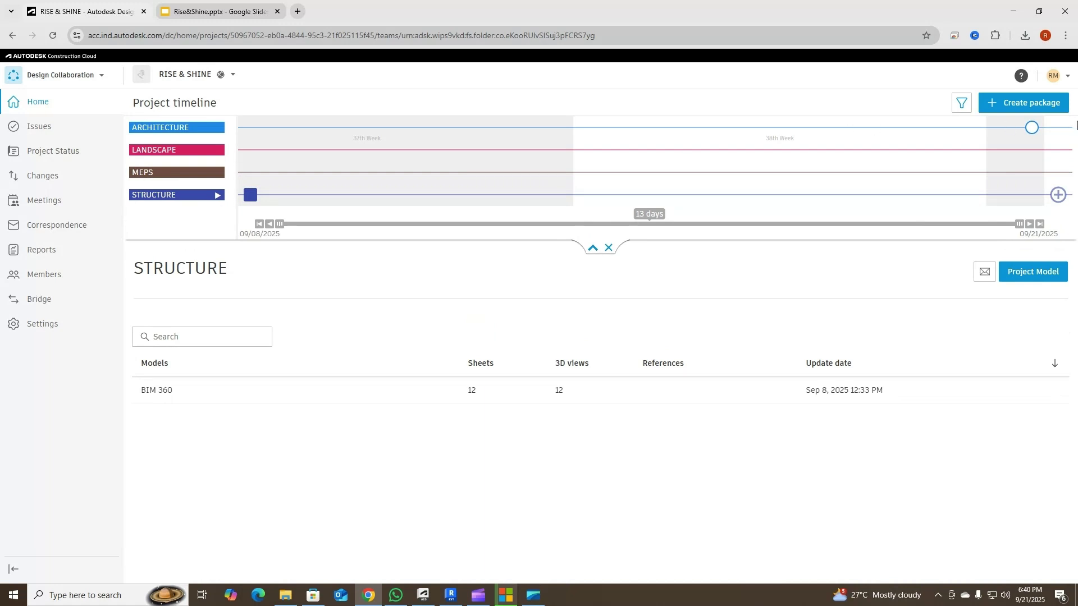
left_click(1034, 128)
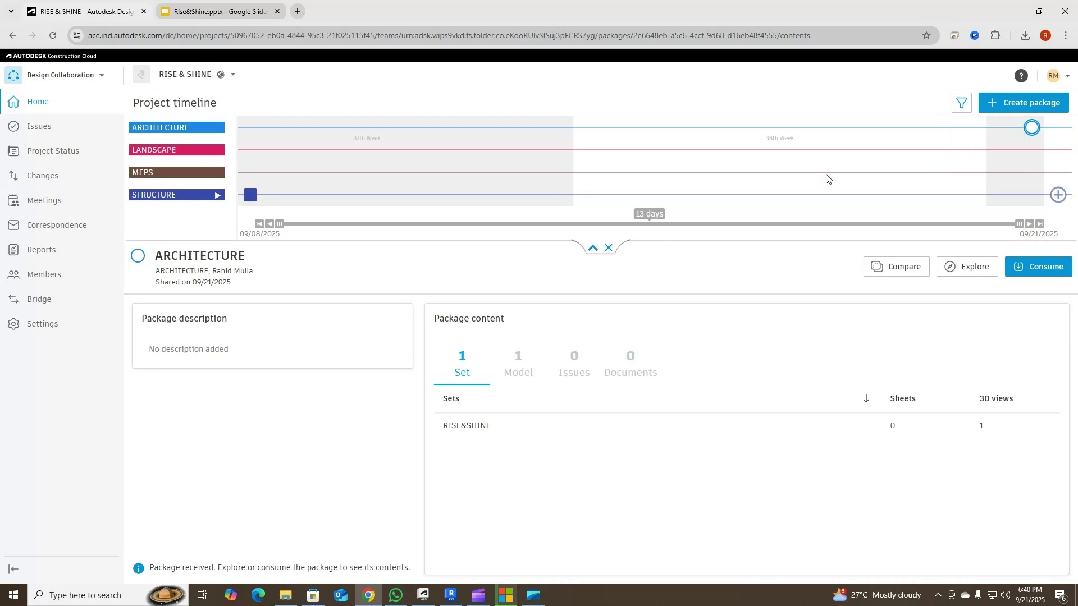
left_click(190, 131)
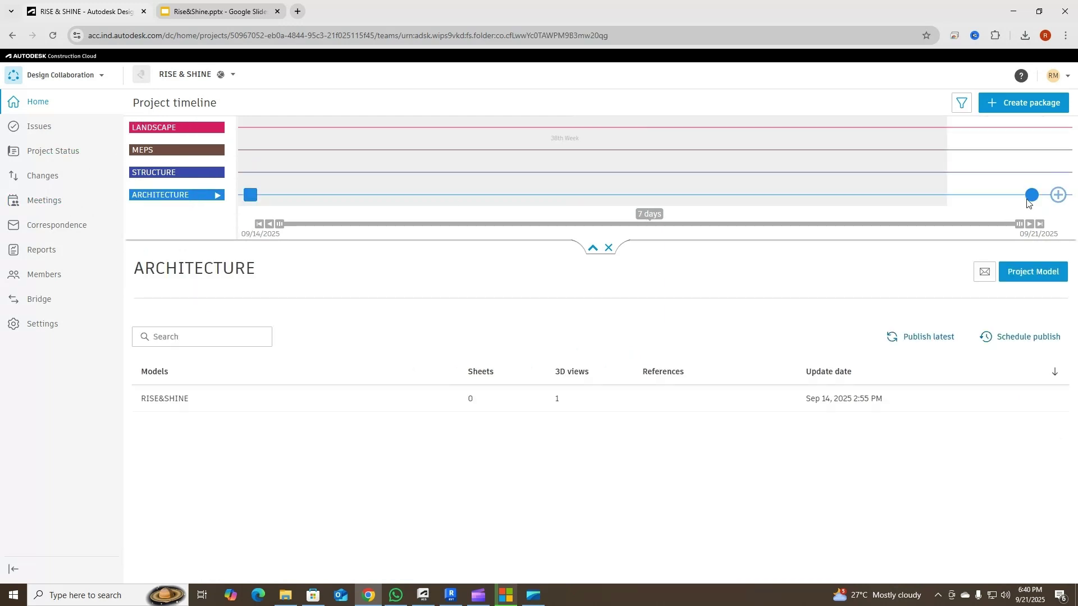
mouse_move(1035, 200)
left_click(162, 155)
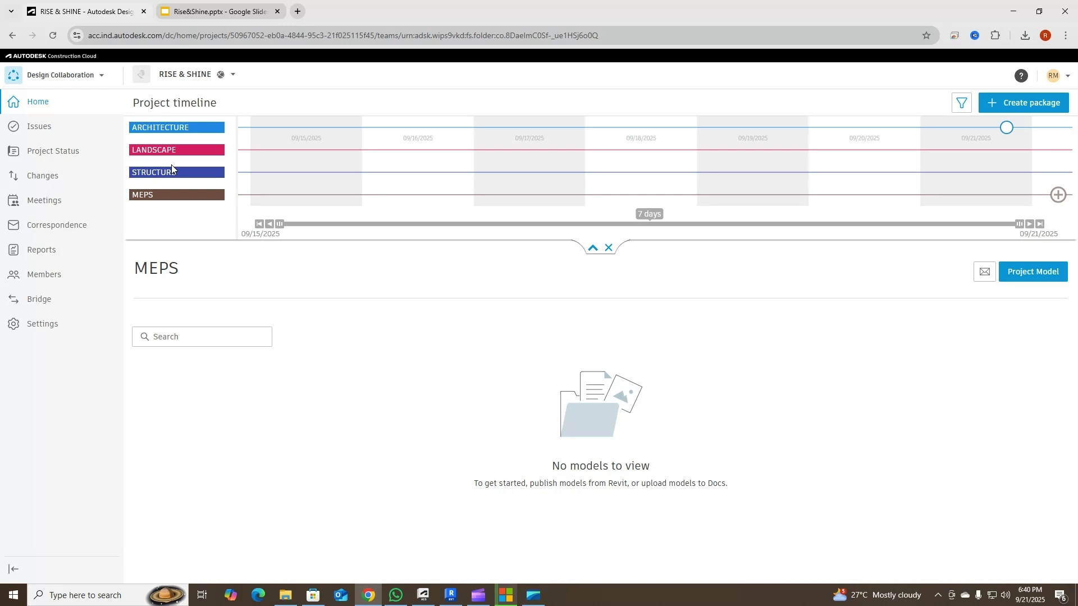
Consume the shared ARCHITECTURE package as the STRUCTURE team, and check the timeline from the ARCHITECTURE team's side
left_click(170, 173)
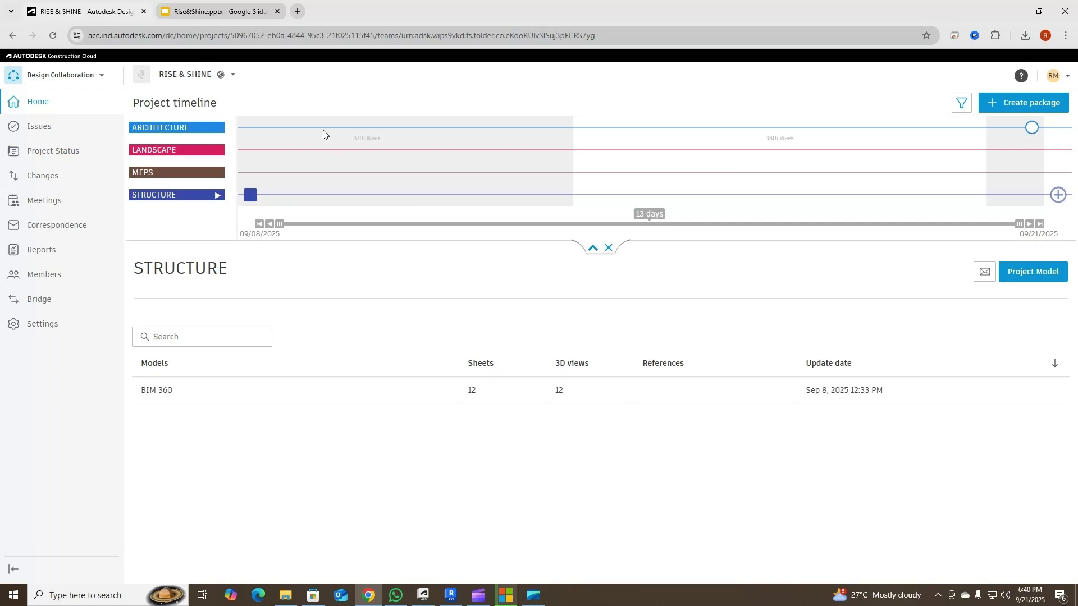
left_click(1032, 128)
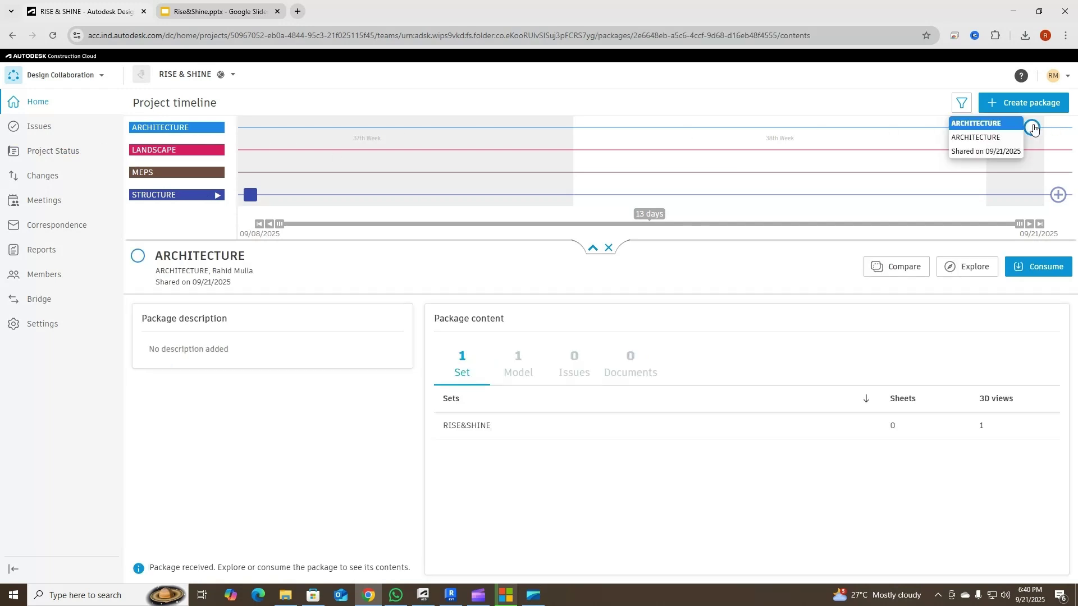
mouse_move(1035, 133)
left_click(1035, 269)
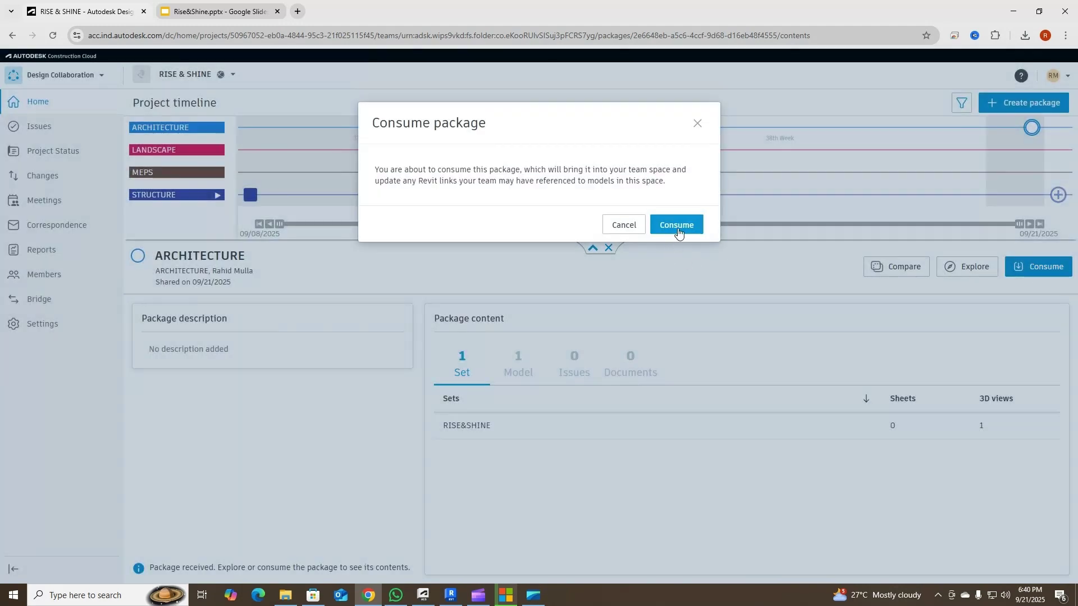
left_click(676, 225)
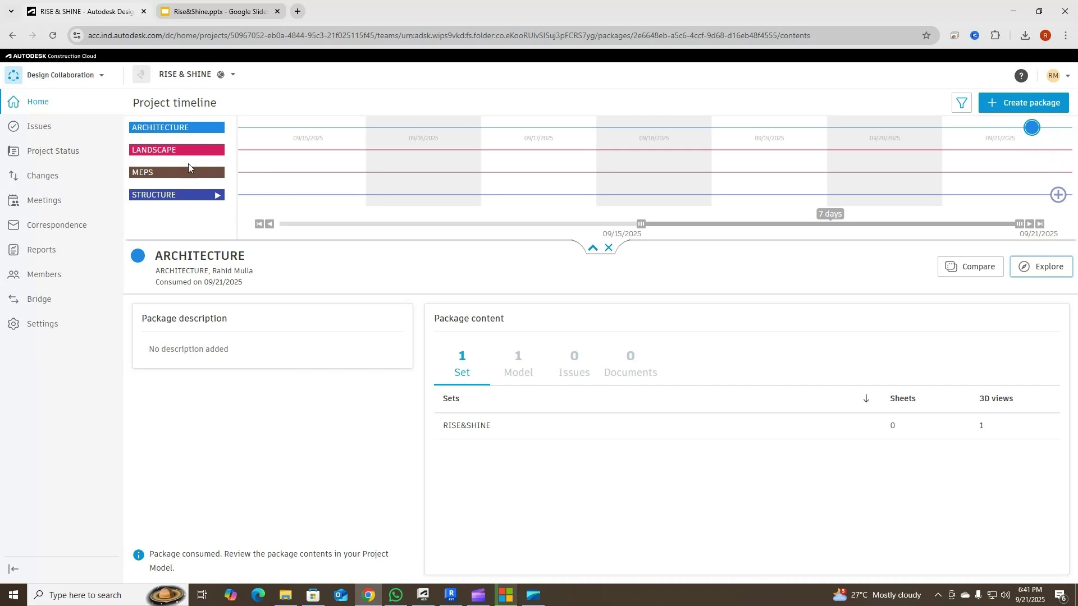
left_click(185, 130)
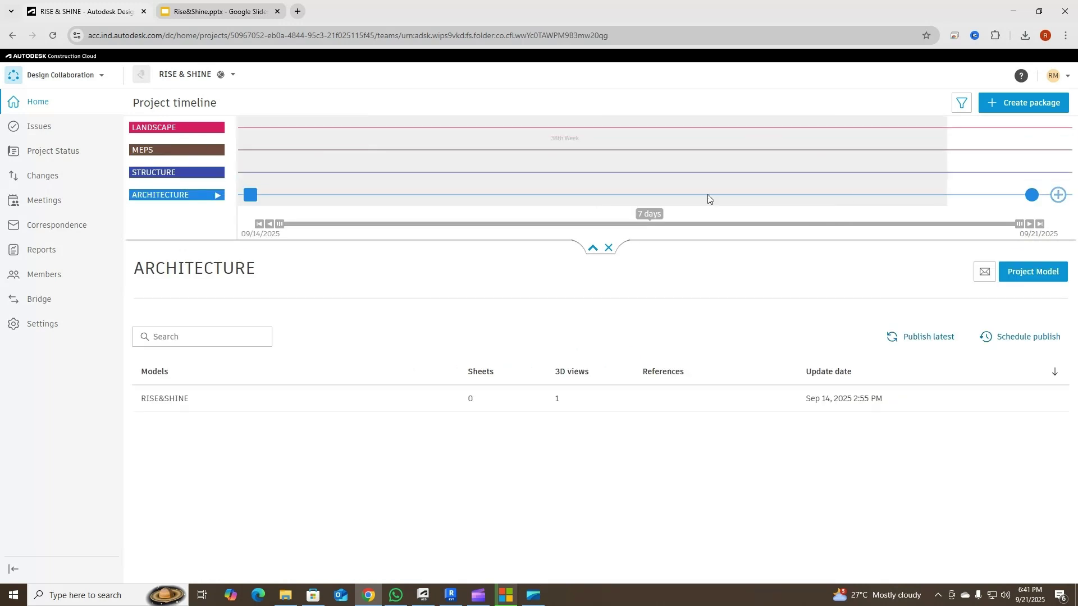
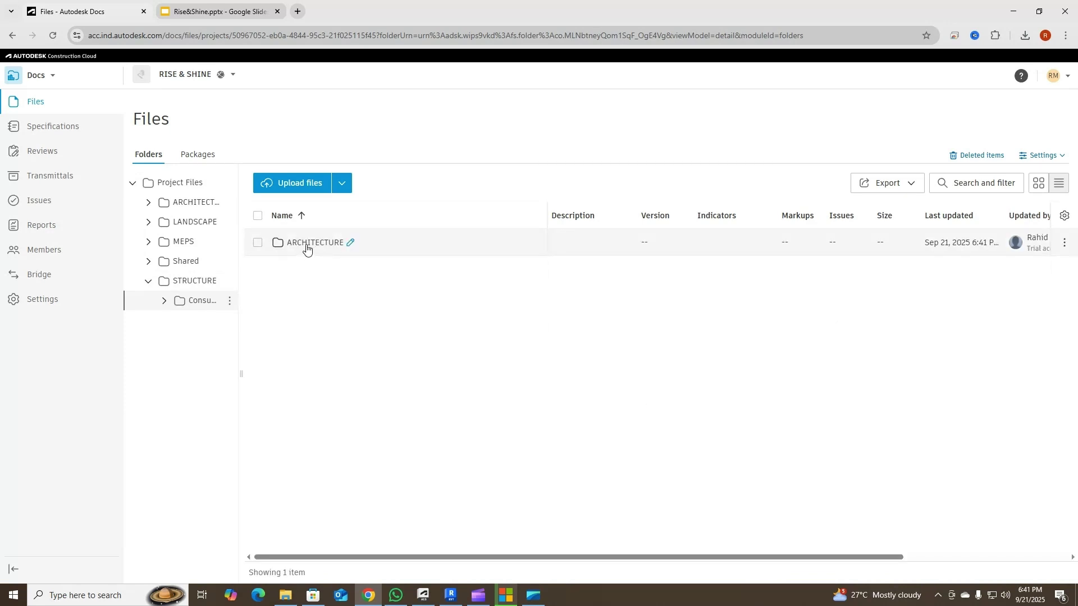
View Snowdon Towers Sample Architectural.rvt from the ARCHITECTURE folder inside STRUCTURE's Consumed folder, and close the viewer
left_click(306, 242)
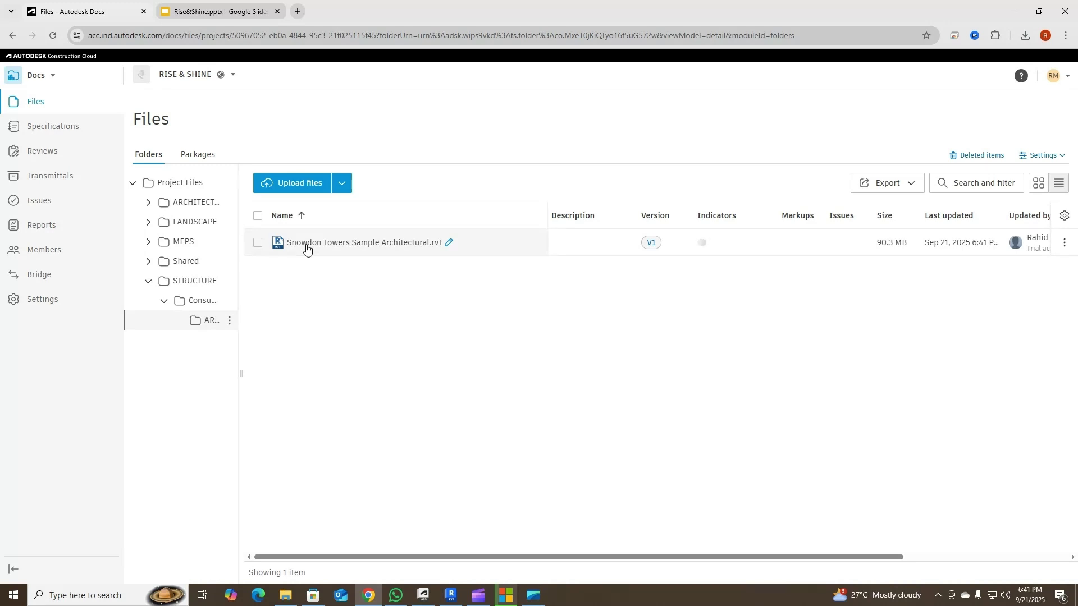
left_click(307, 244)
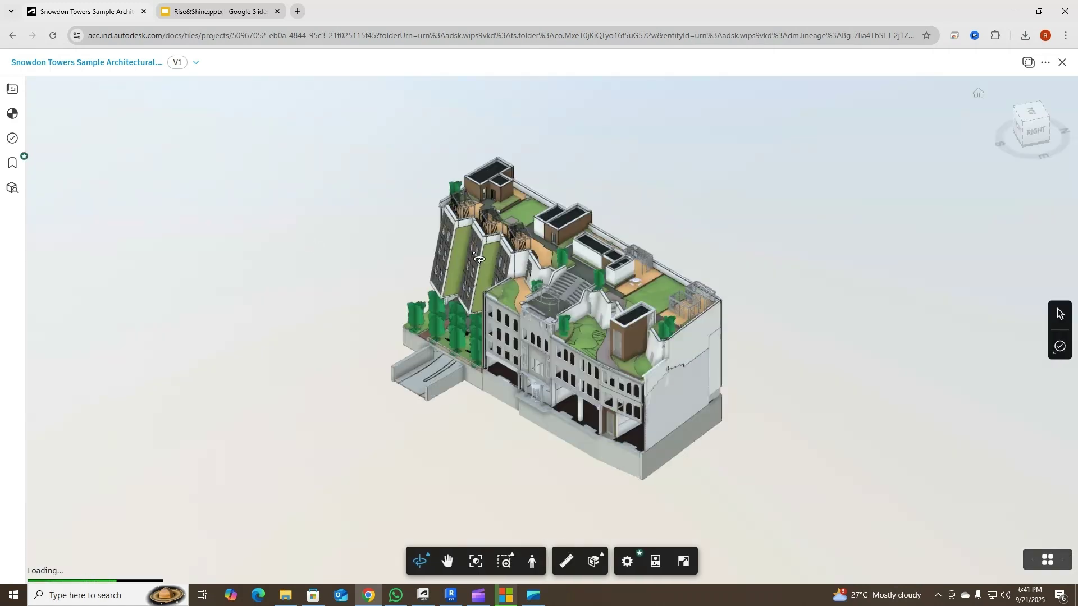
left_click(1065, 63)
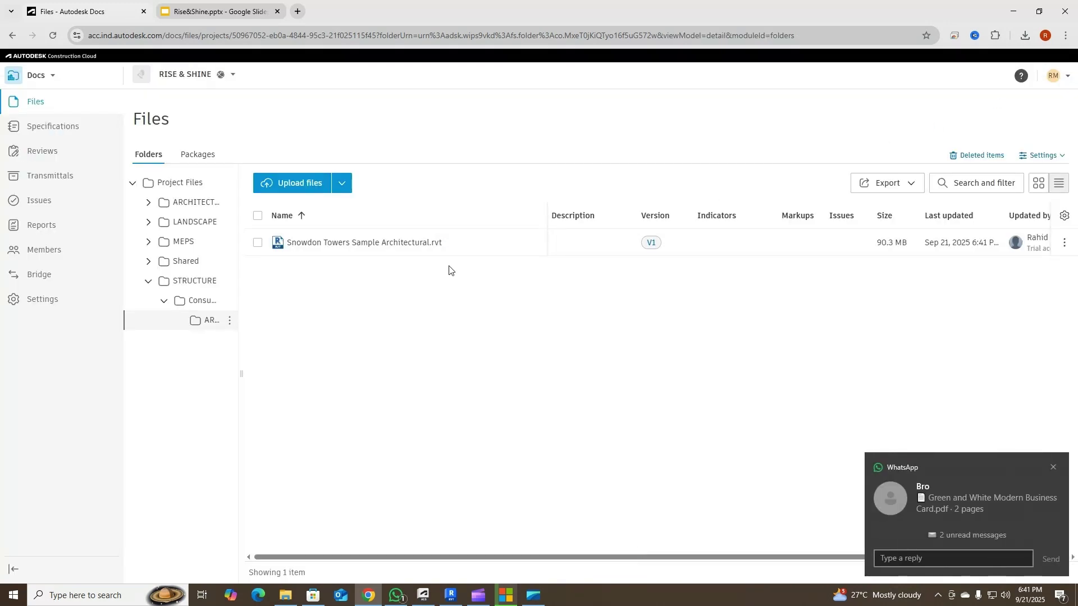
left_click(1053, 467)
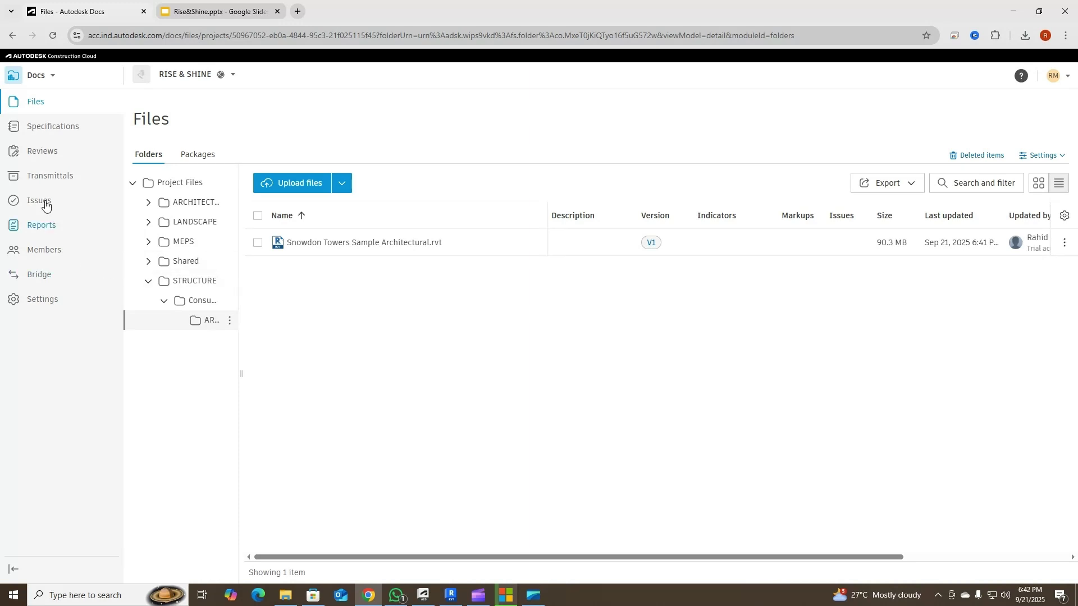
Switch to Project Admin and open the project's notification settings
left_click(43, 77)
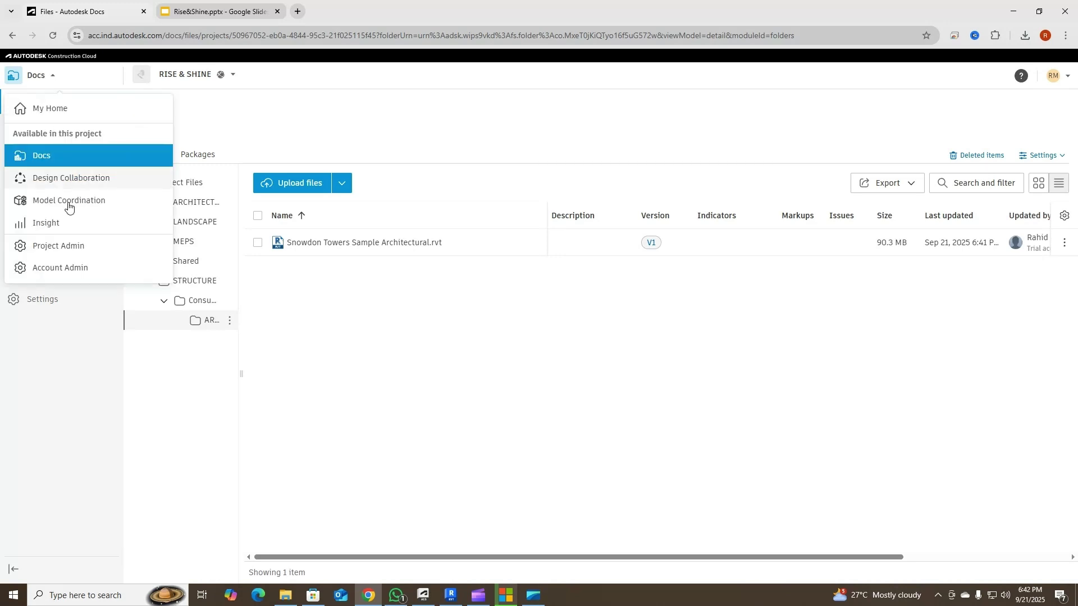
left_click(62, 246)
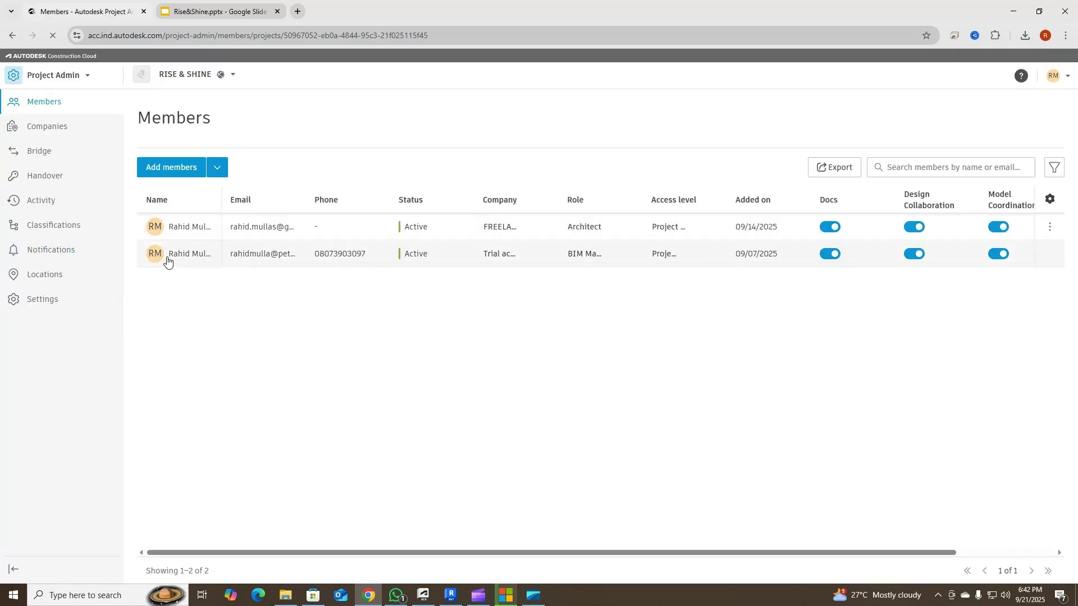
left_click(63, 257)
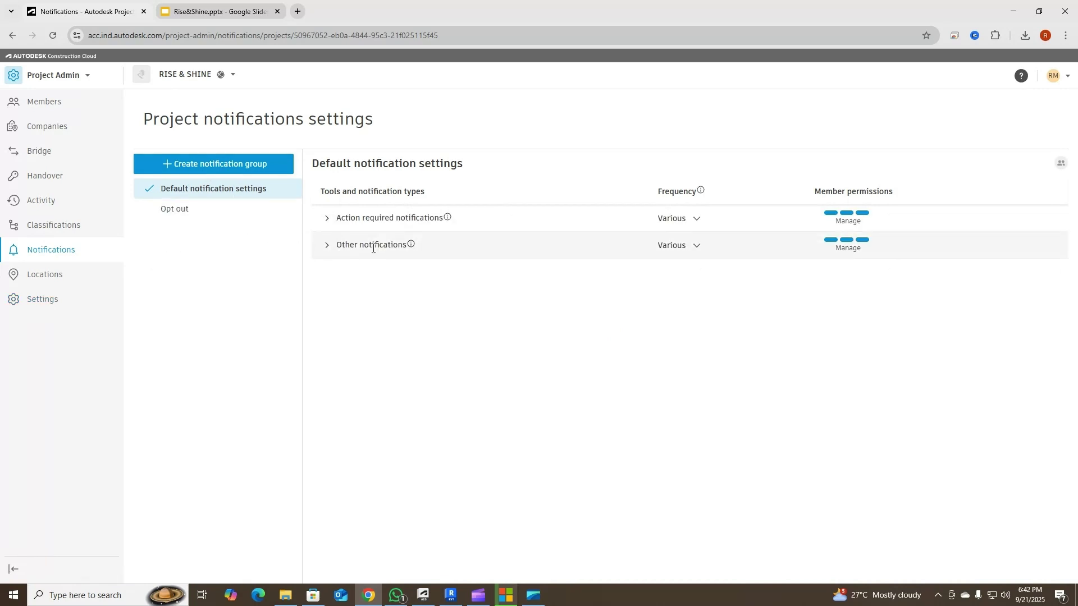
Inspect the Design Collaboration entries under Other notifications, and open the frequency options for Package consumed
left_click(325, 249)
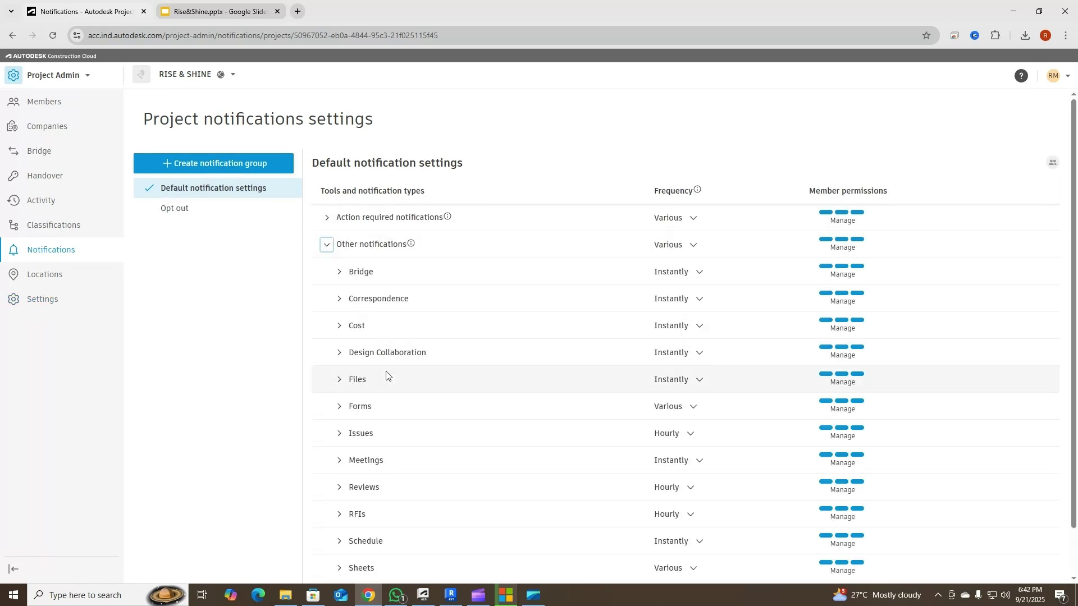
scroll(386, 376, "down", 1)
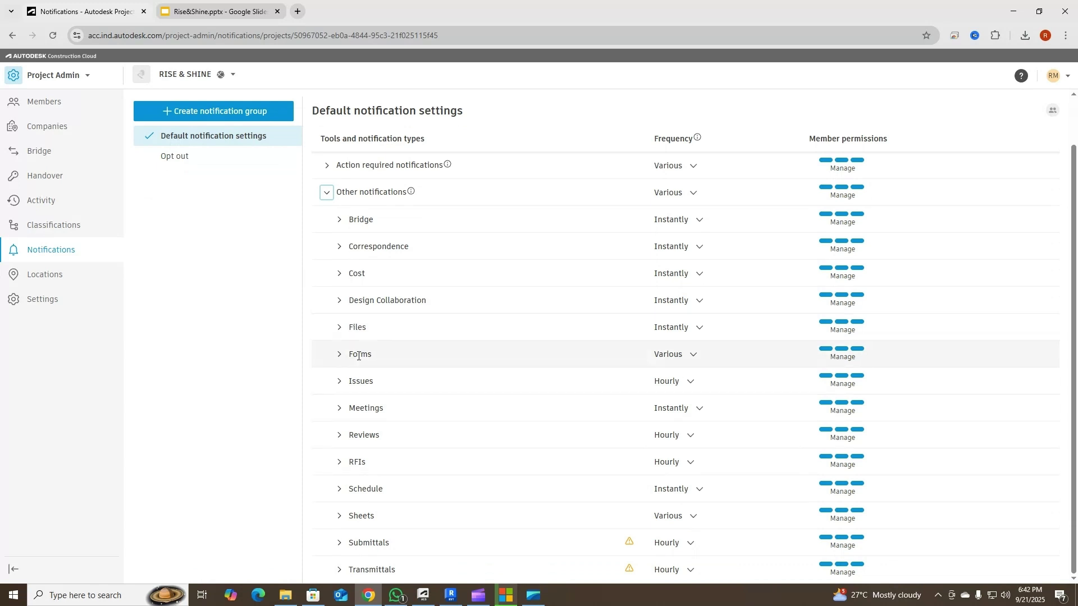
left_click(340, 303)
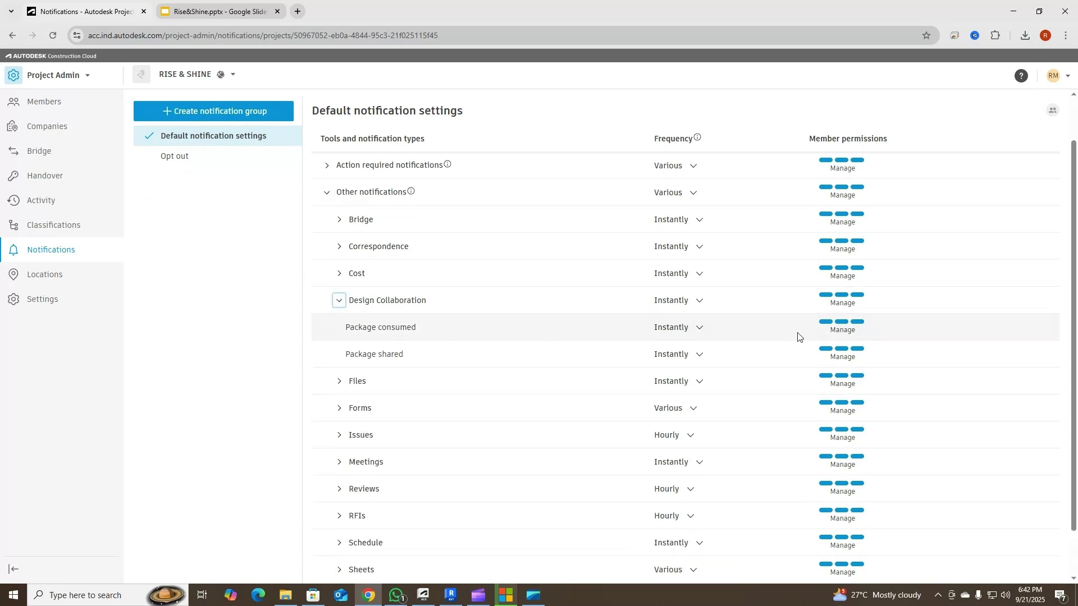
left_click_drag(355, 328, 435, 327)
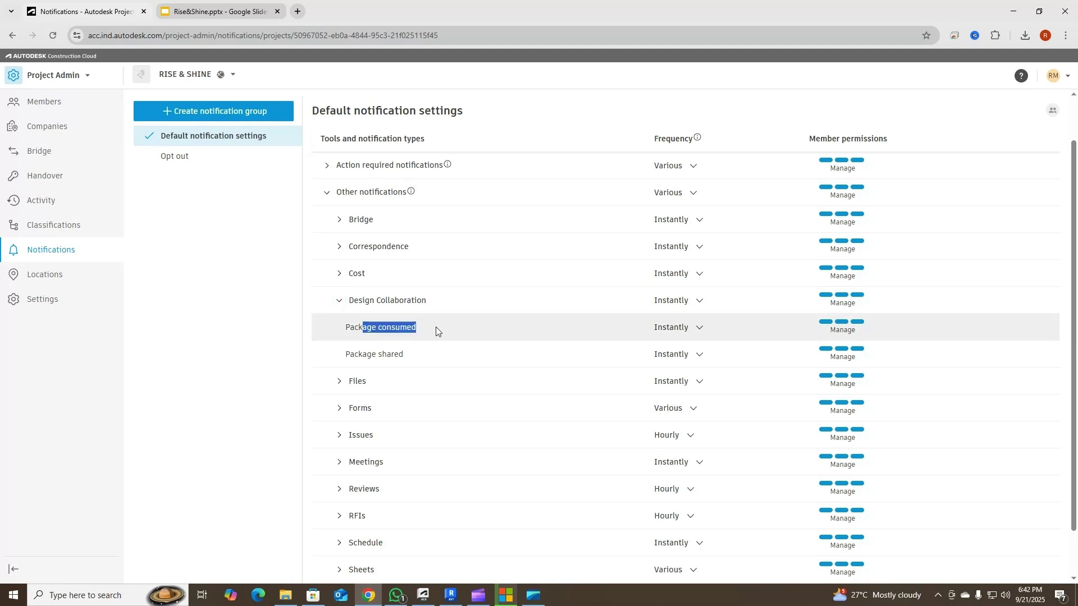
left_click_drag(386, 354, 429, 362)
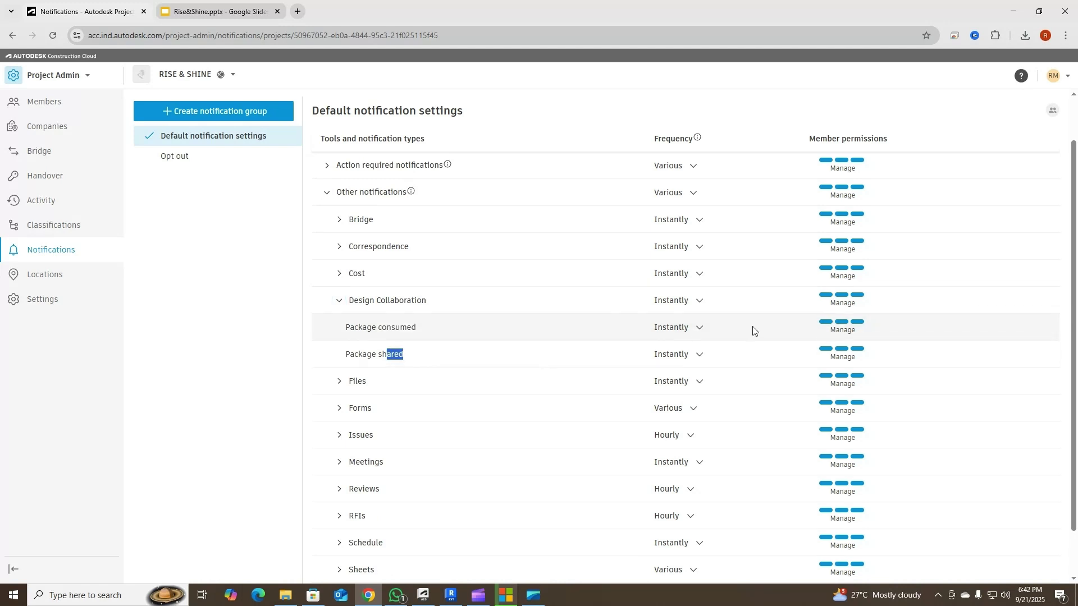
left_click(700, 331)
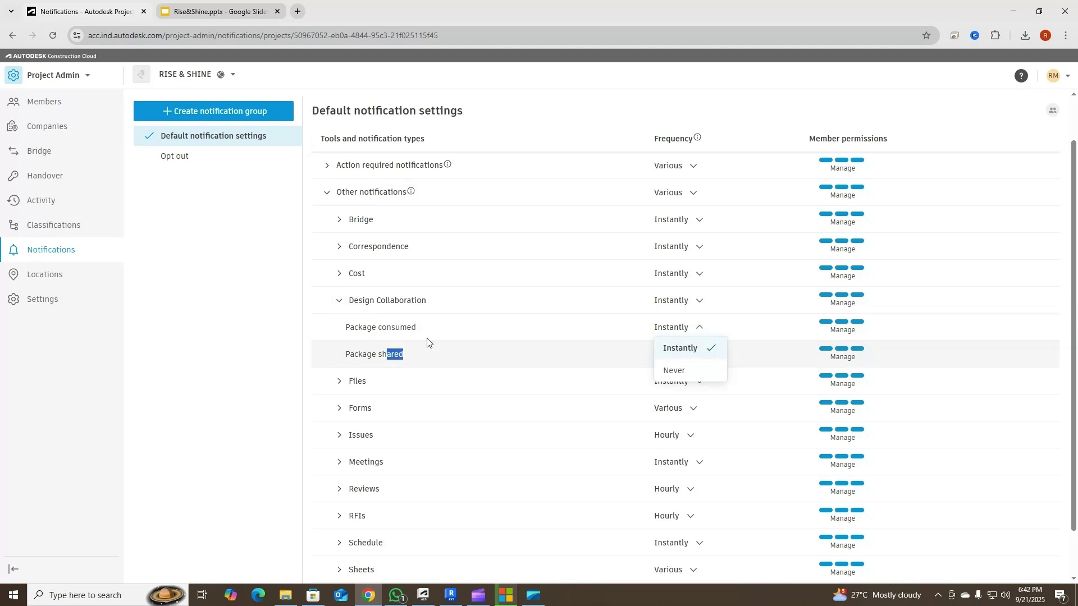